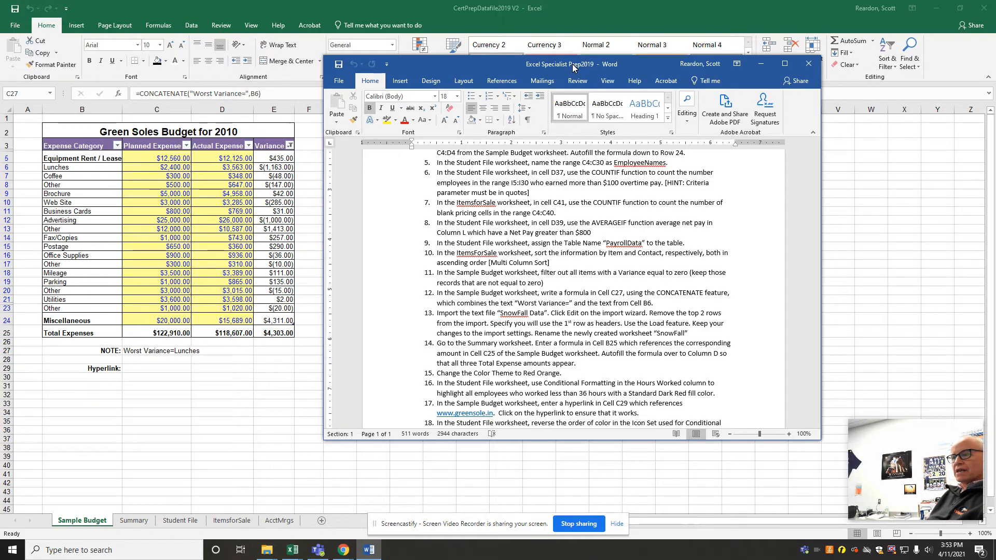
Move the Word instructions window out of the way so the whole Sample Budget worksheet is uncovered
left_click_drag(573, 67, 572, 67)
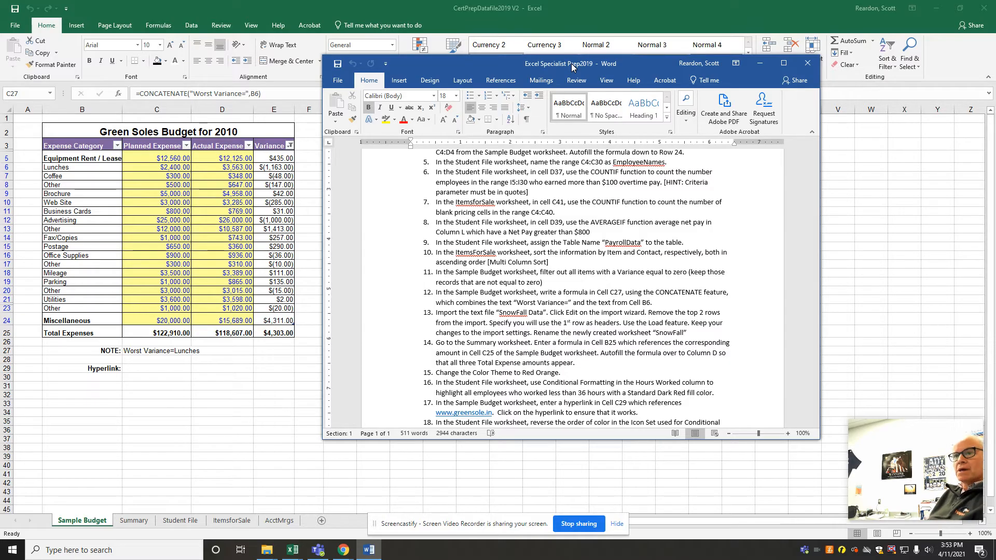
left_click_drag(573, 64, 590, 65)
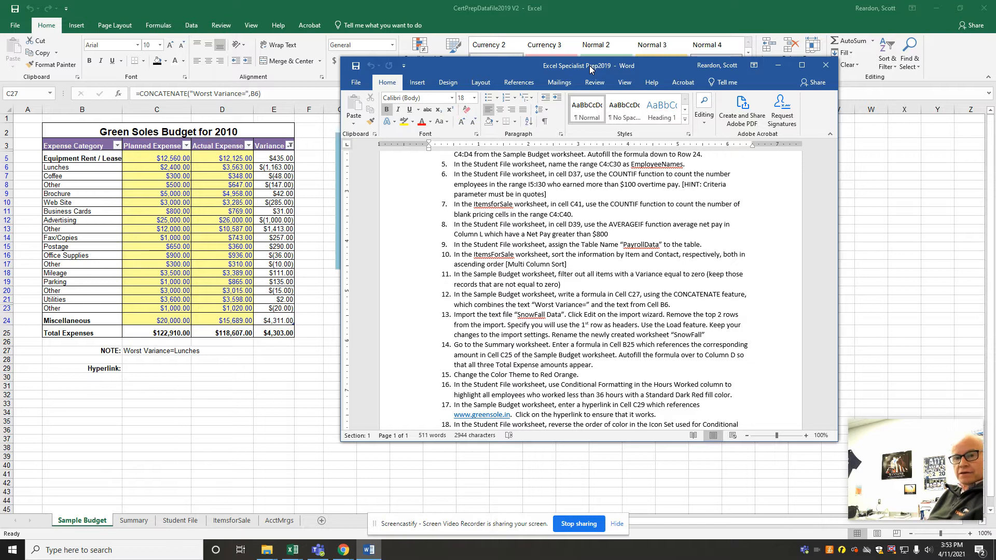
left_click_drag(591, 66, 995, 66)
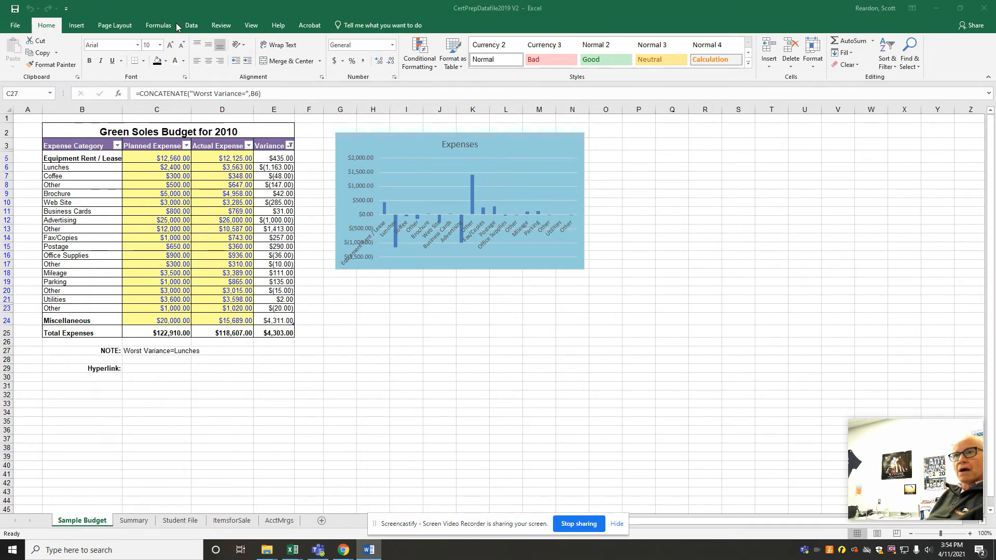
Start a text file import and browse Shared (S:) through CP High School, Classes and the teacher's Assignments folder to MS Office Applications 4 6
left_click(192, 26)
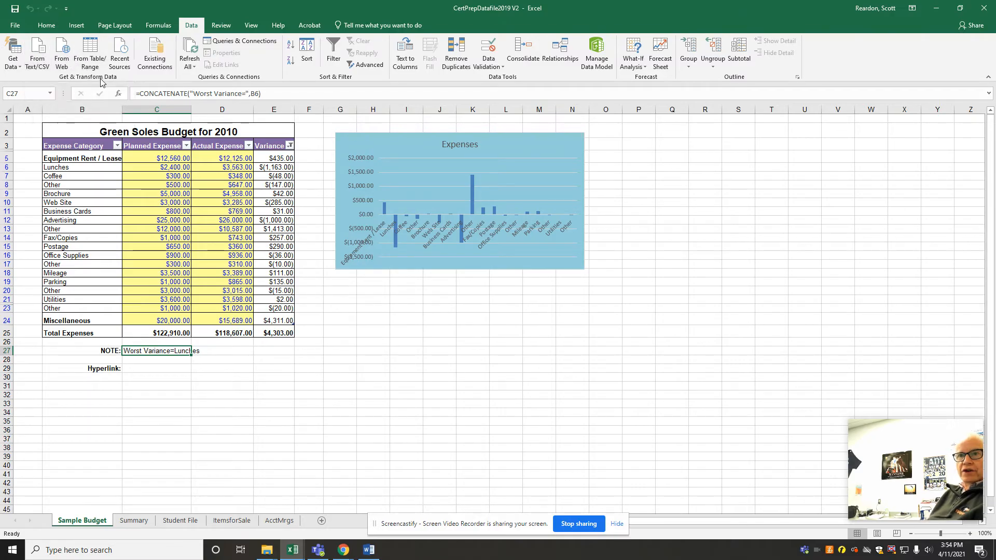
left_click(37, 54)
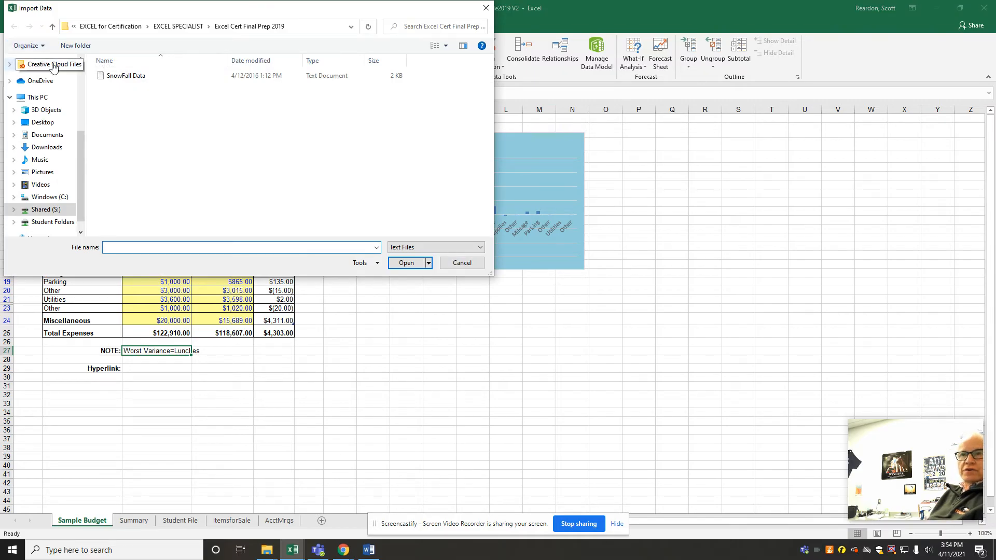
left_click(46, 210)
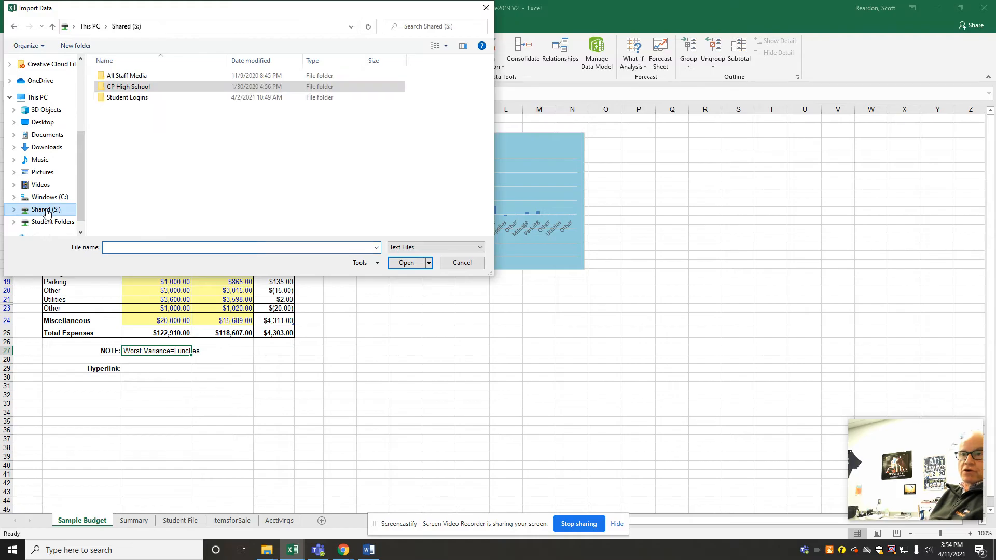
double_click(128, 88)
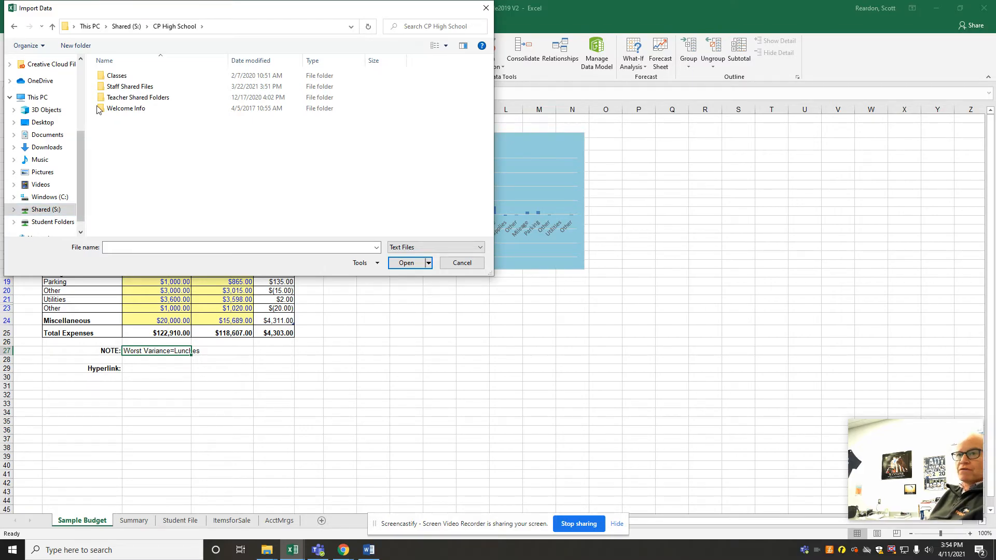
double_click(120, 79)
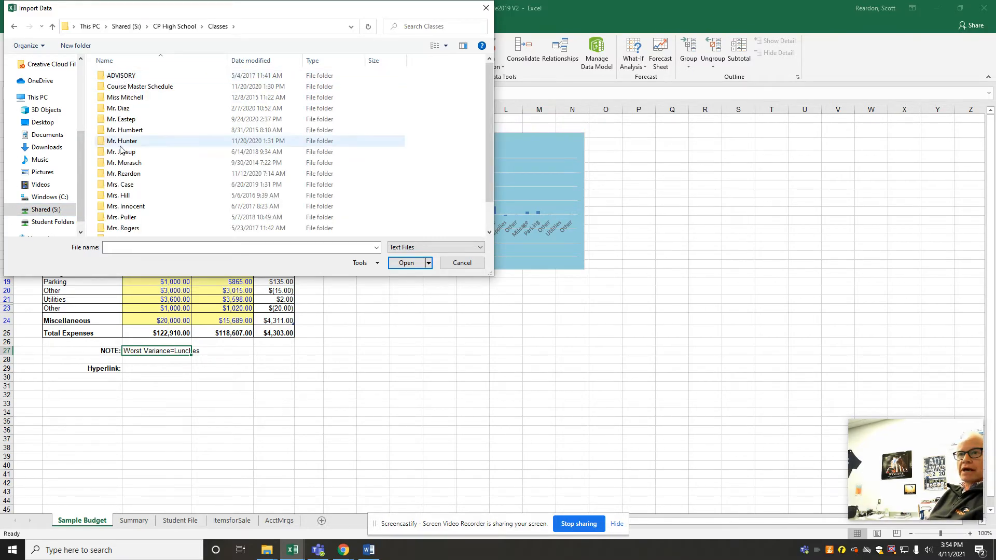
double_click(118, 177)
double_click(129, 76)
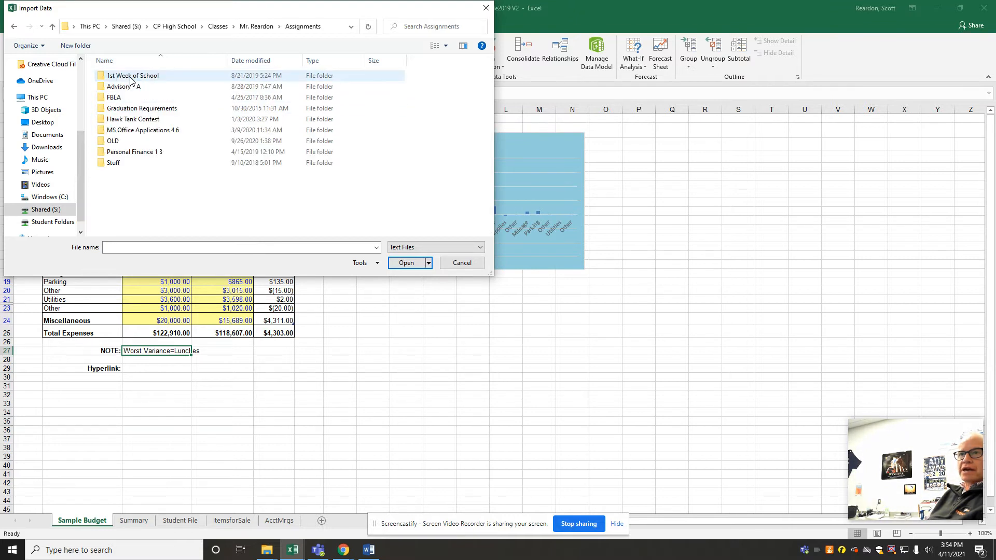
double_click(125, 131)
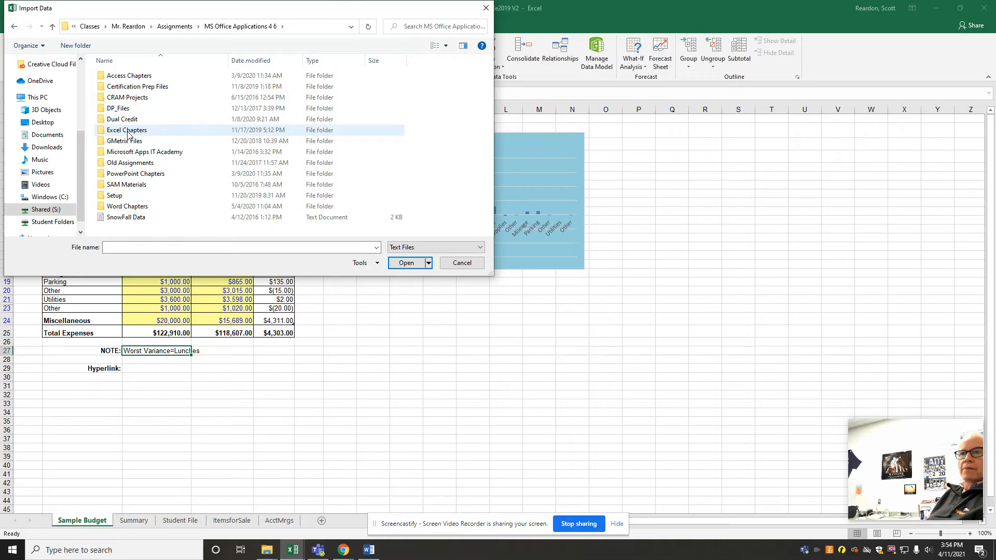
Browse Certification Prep Files, EXCEL for Certification, EXCEL SPECIALIST and Excel Cert Final Prep 2019, and open the SnowFall Data text file for import
double_click(129, 133)
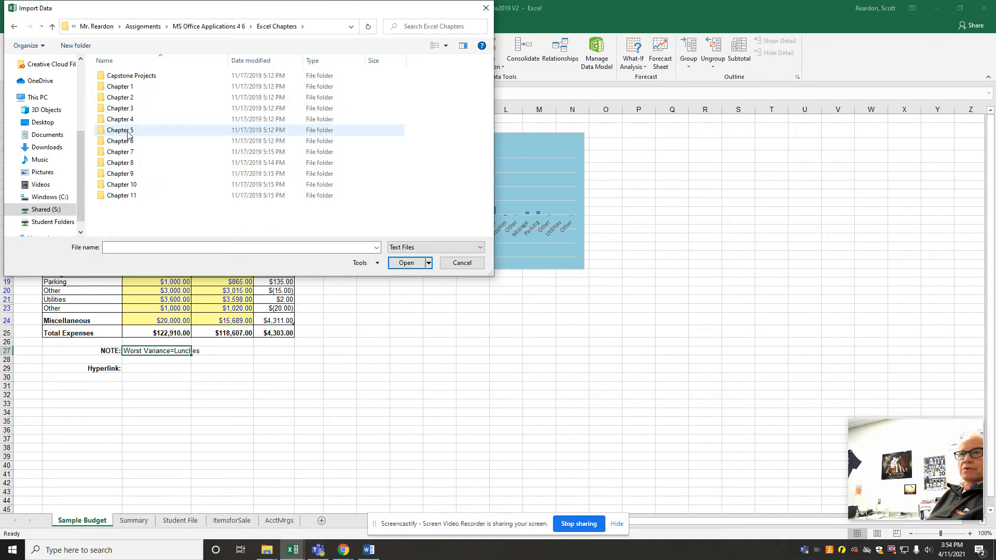
left_click(217, 27)
double_click(132, 87)
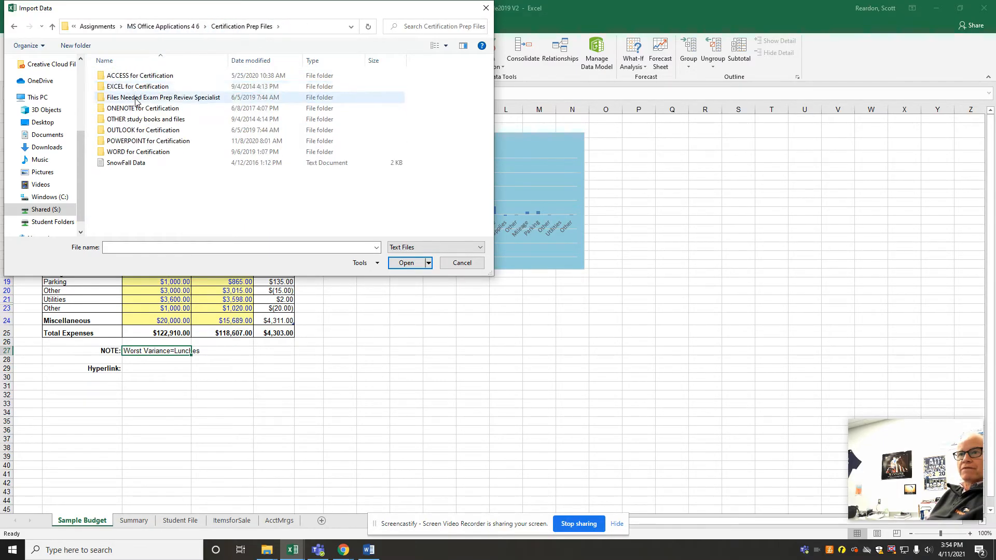
double_click(143, 88)
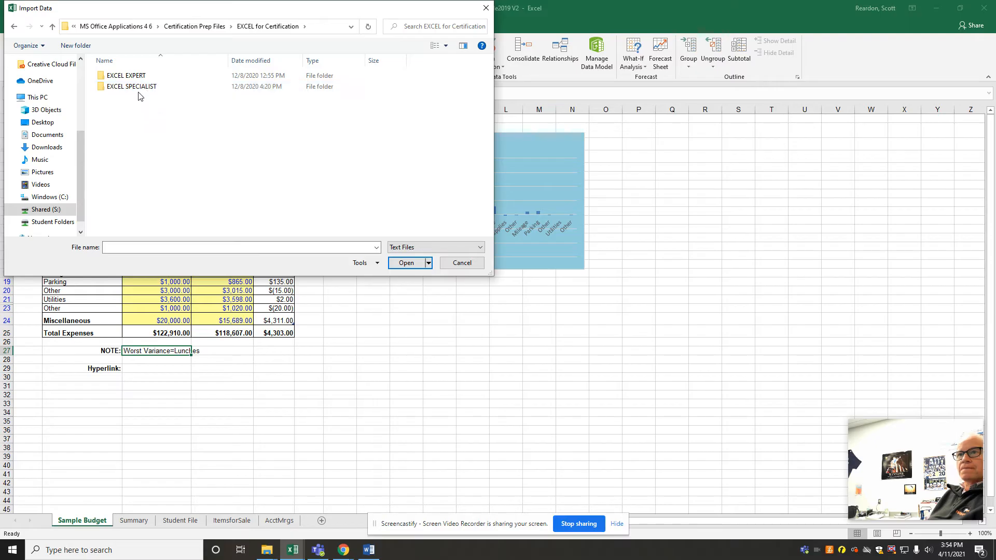
double_click(138, 90)
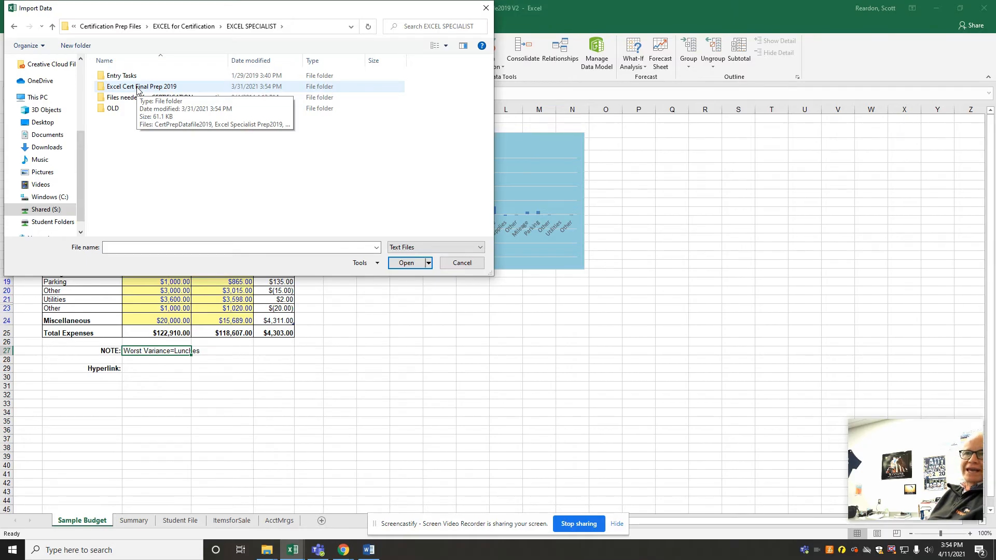
left_click(138, 90)
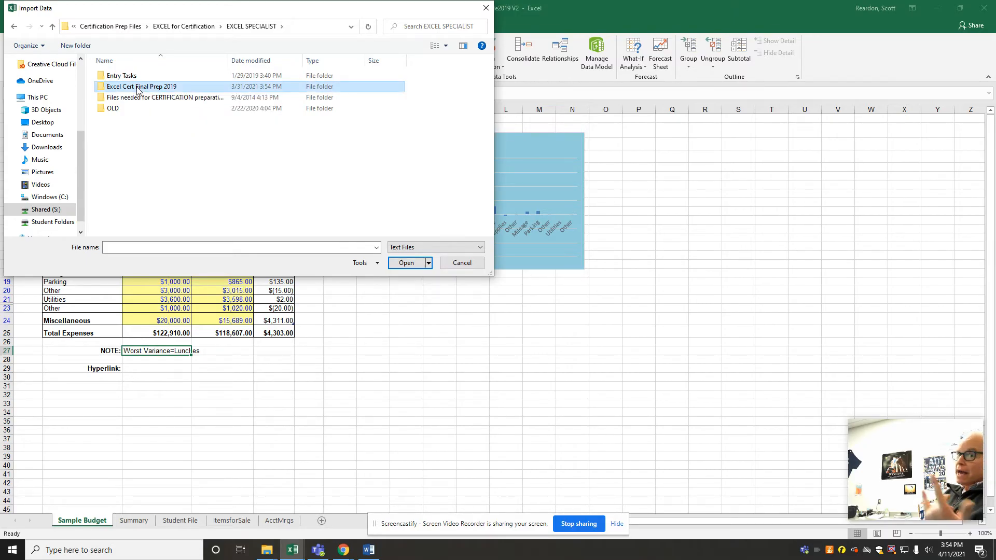
double_click(138, 90)
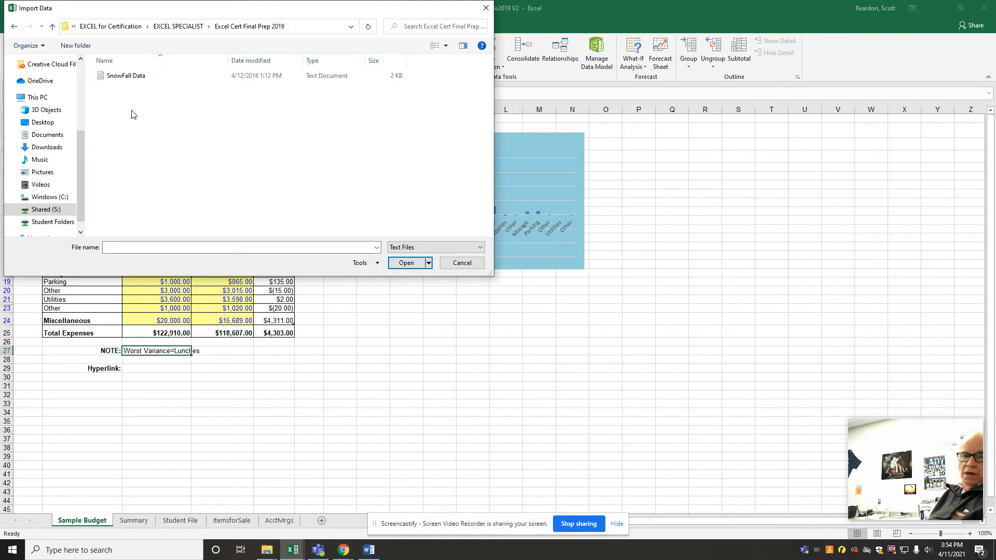
double_click(130, 77)
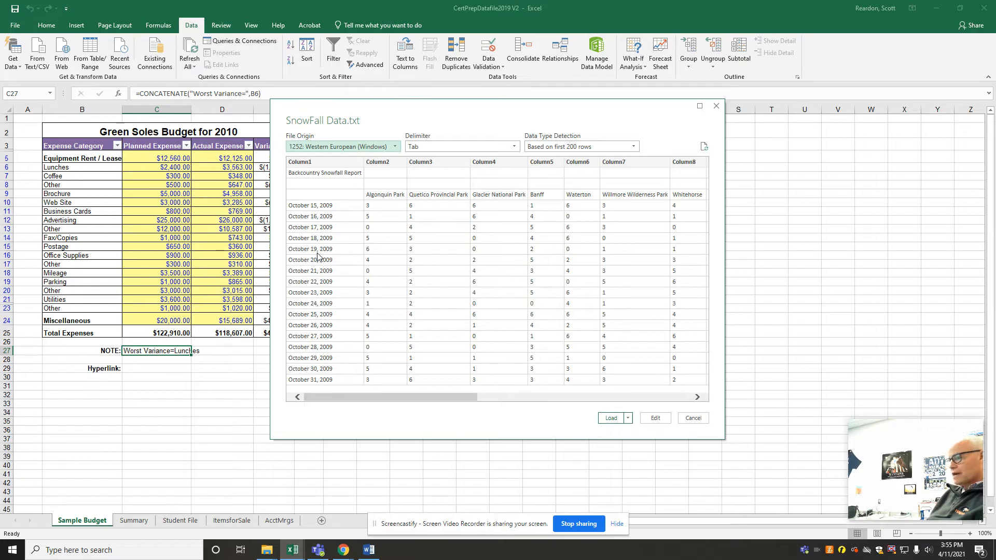
Open the SnowFall Data import for editing in Power Query and remove its top 2 rows
left_click(657, 421)
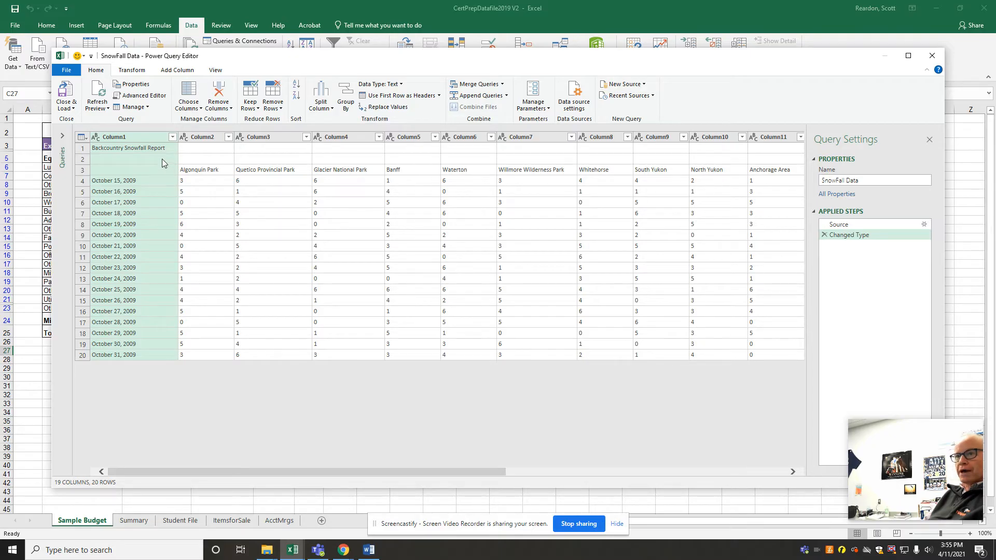
left_click(275, 108)
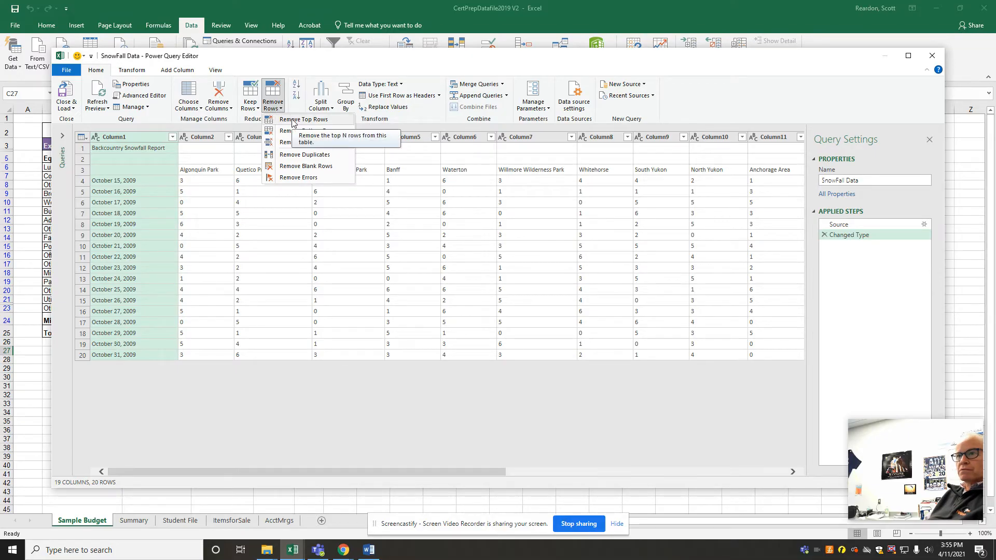
left_click(293, 120)
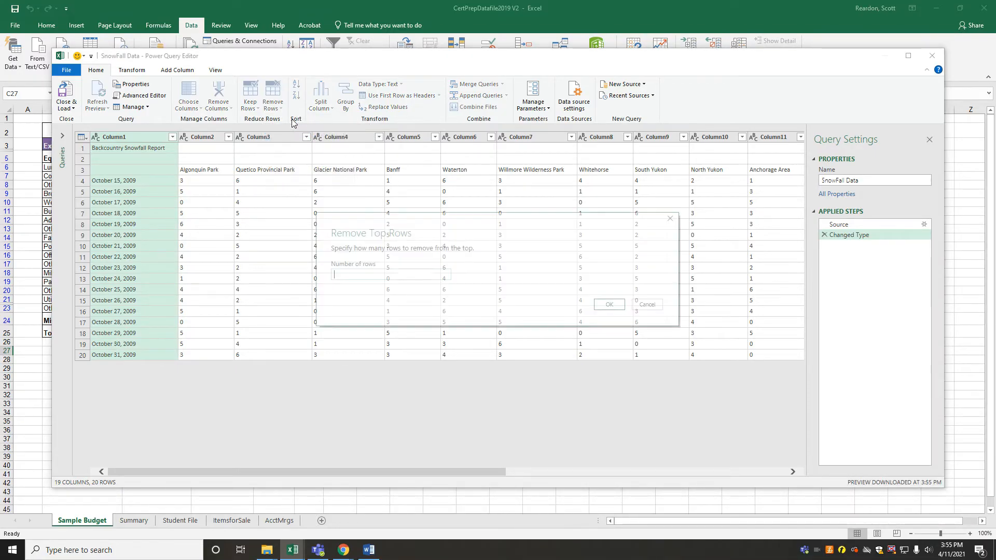
type("2")
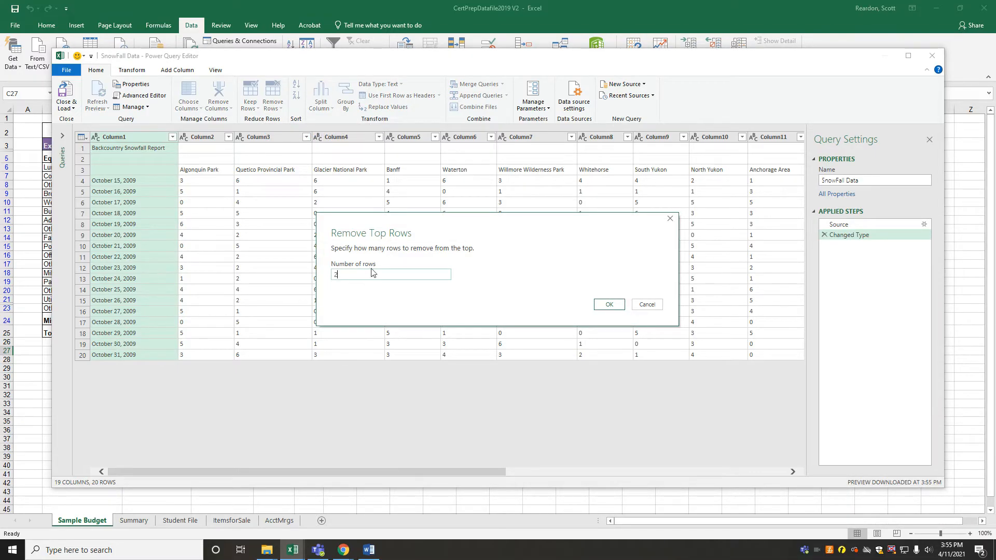
left_click(609, 305)
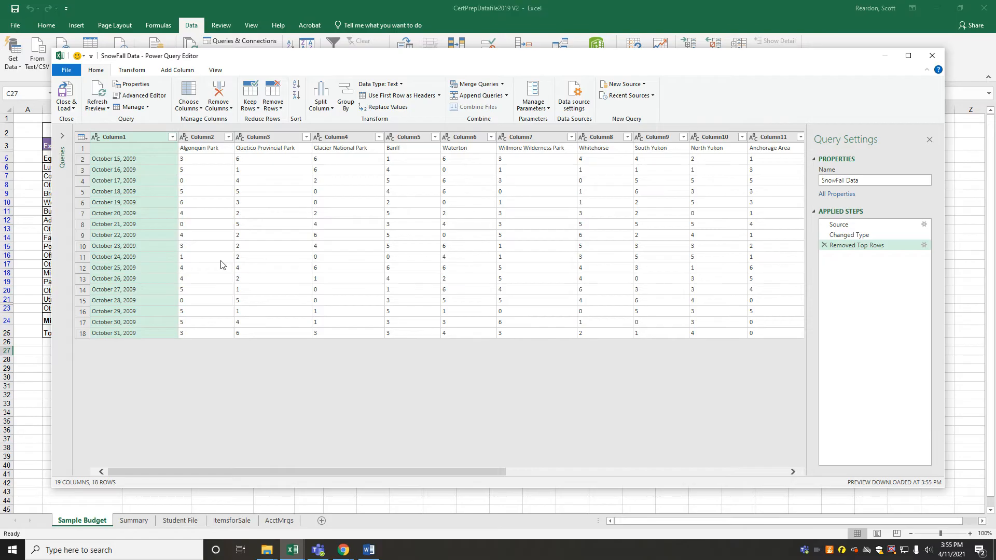
Promote the first row of the snowfall query to column headers, then close the query editor and keep the changes
left_click(397, 98)
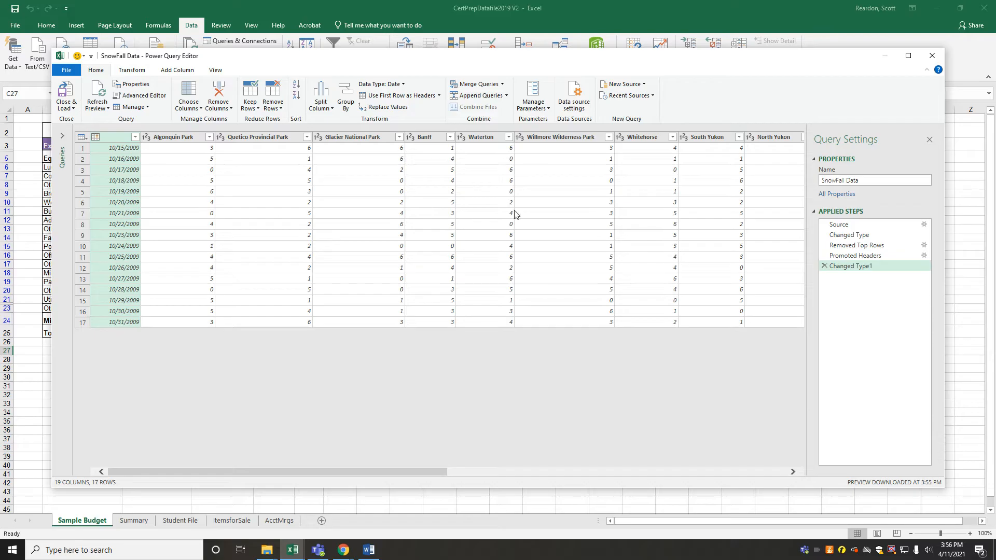
left_click_drag(861, 246, 863, 268)
left_click(932, 57)
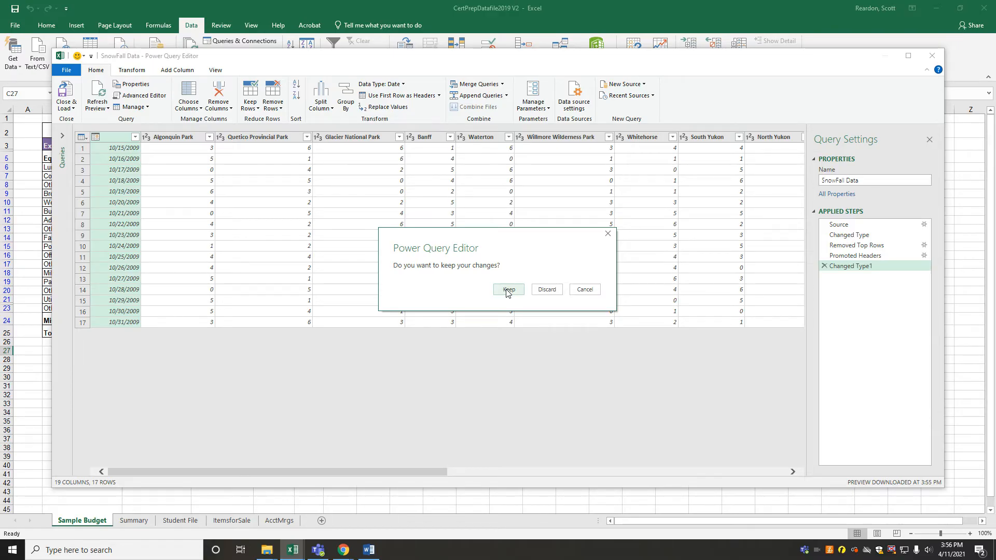
left_click(508, 292)
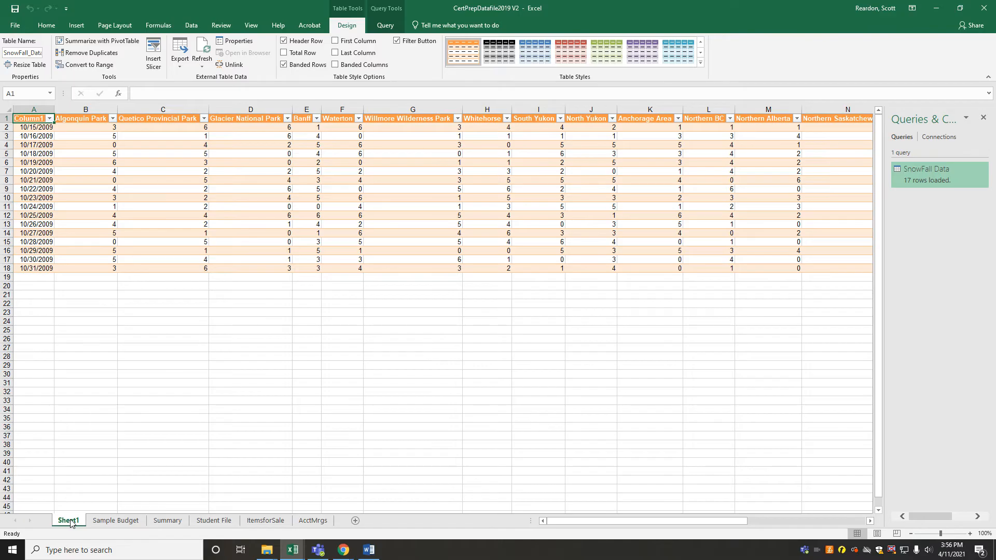
Move the newly imported worksheet behind AcctMrgs and rename it SnowFall
left_click_drag(277, 525, 338, 526)
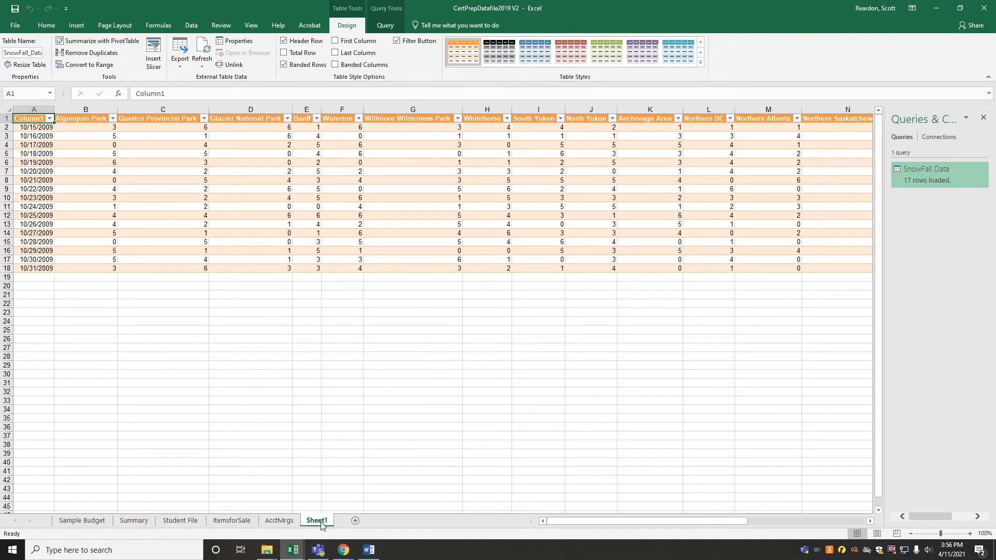
double_click(318, 521)
type("S")
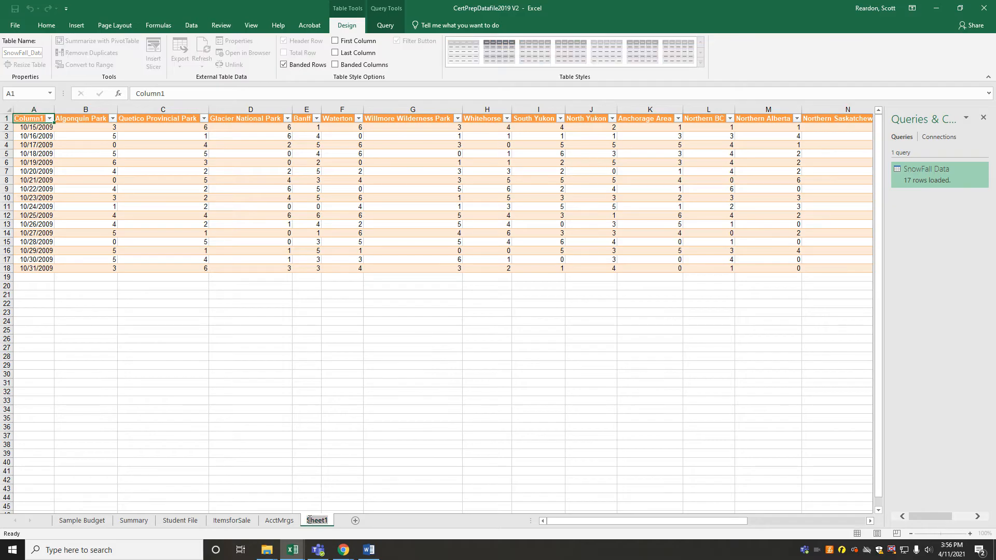
type("nowFall")
key("Return")
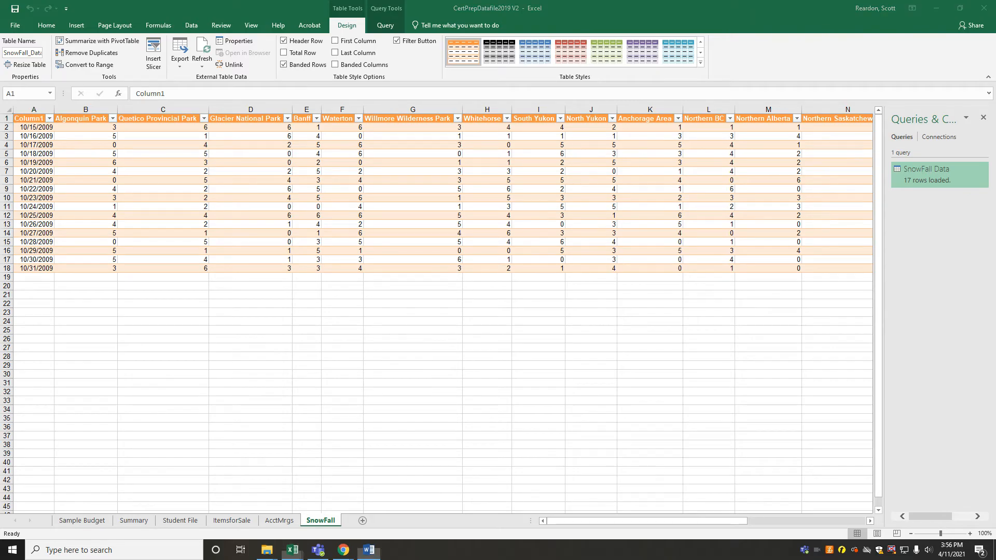
Switch to the Word instructions to read task 14 about the Summary worksheet, and move the window off the workbook again
left_click(369, 550)
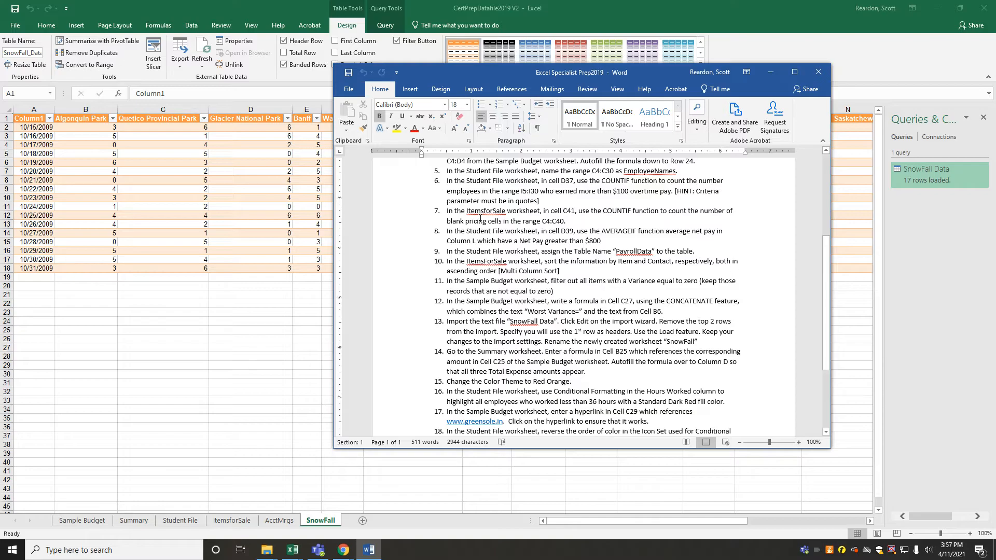
left_click_drag(488, 73, 995, 73)
left_click_drag(991, 150, 995, 150)
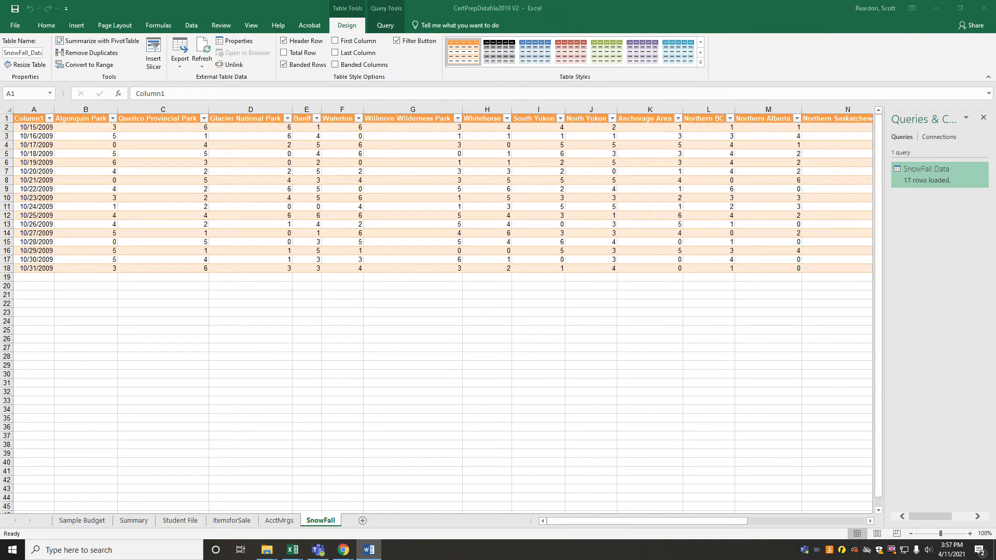
In the Summary worksheet, enter a formula in B25 referencing C25 of Sample Budget and autofill it across to D25
left_click(135, 524)
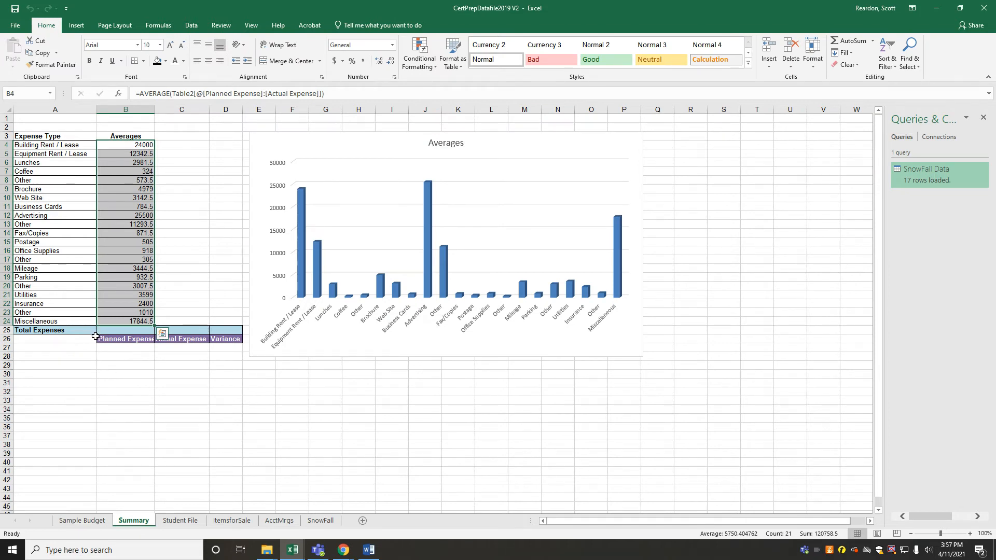
left_click(117, 328)
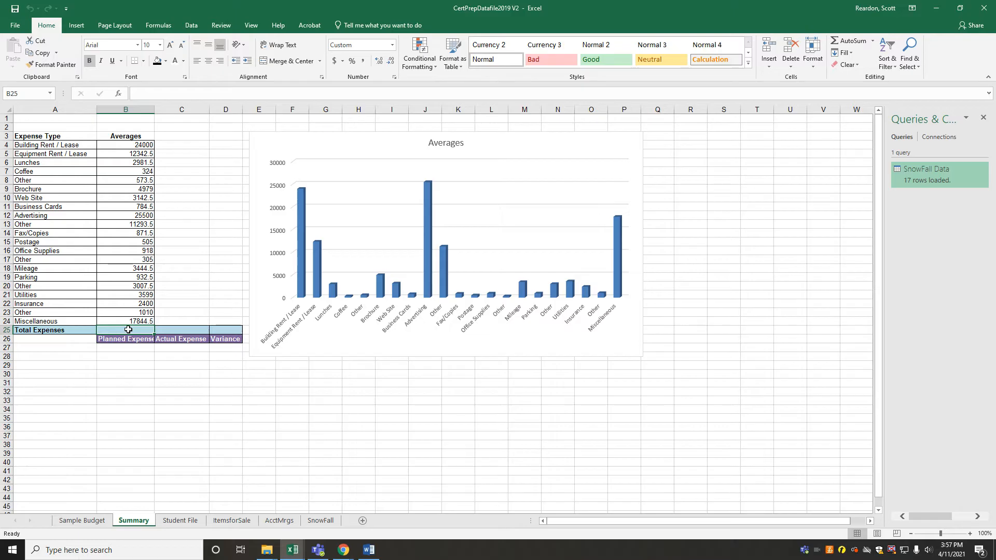
type("=")
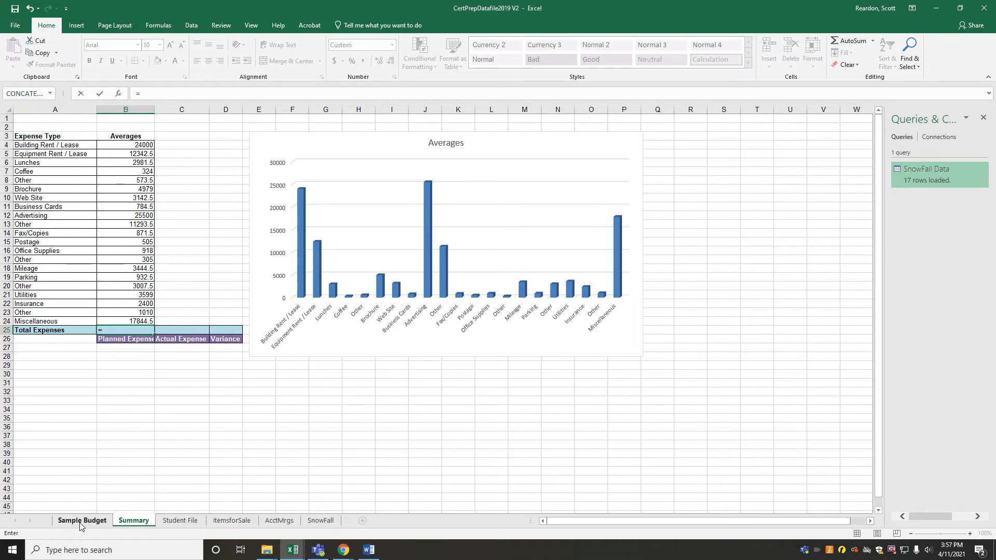
left_click(81, 522)
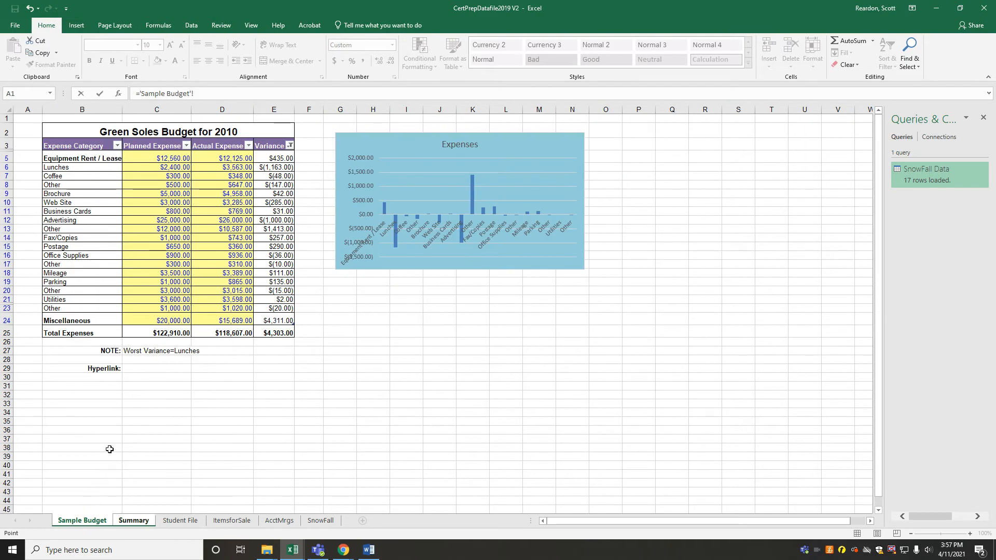
left_click(149, 334)
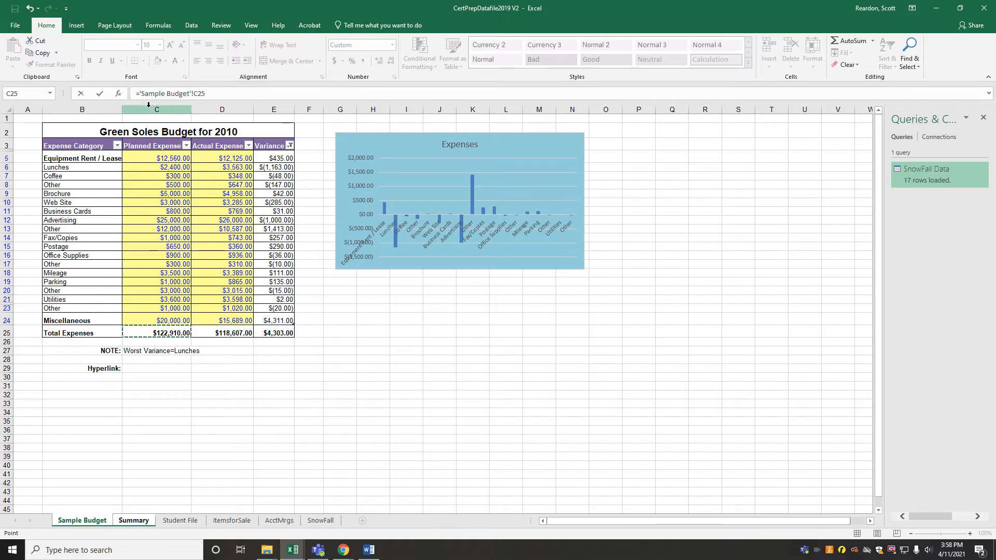
left_click(100, 98)
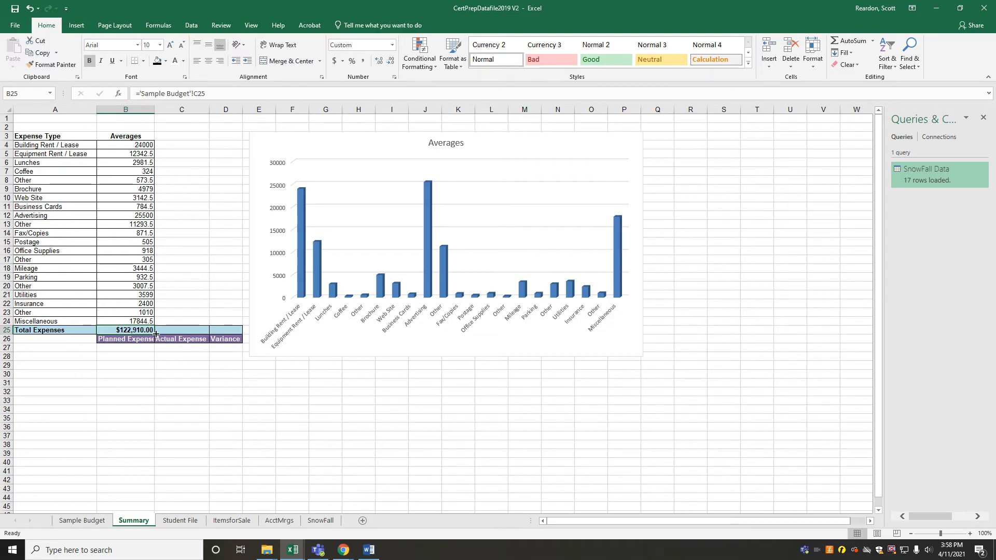
left_click_drag(154, 335, 236, 339)
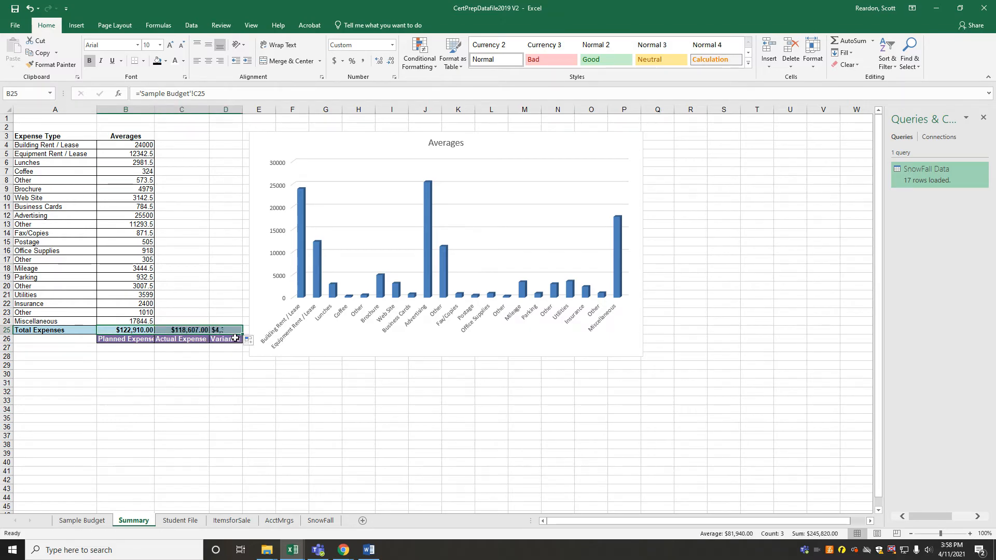
left_click(214, 377)
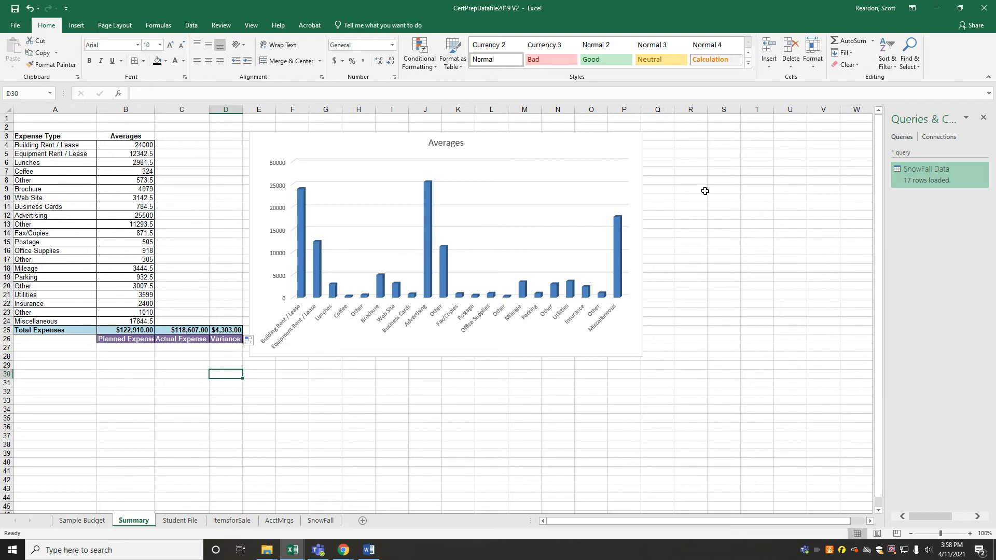
Read task 15 in the Word instructions, move that window off the workbook, and change the Excel theme colors to Red Orange
left_click(368, 550)
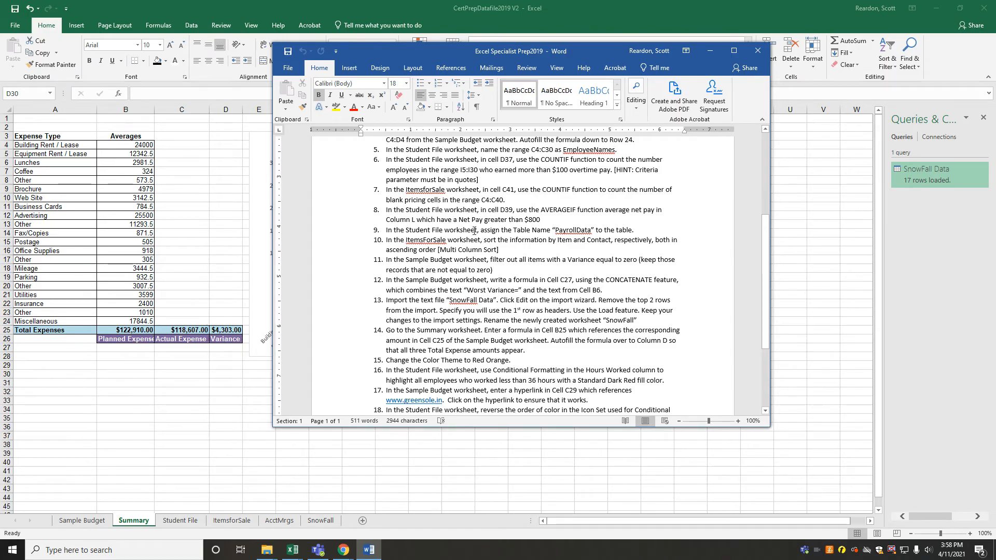
left_click_drag(587, 52, 995, 99)
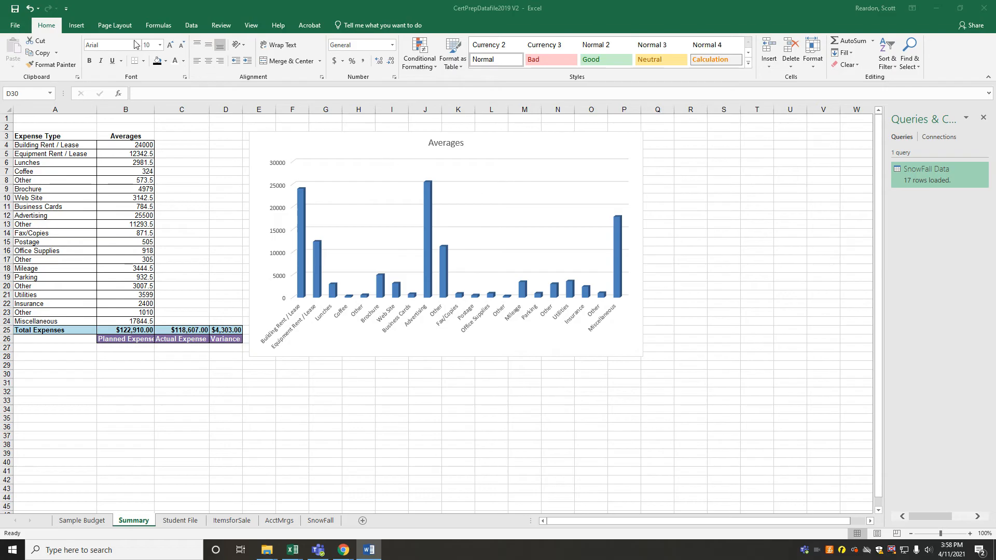
left_click(115, 25)
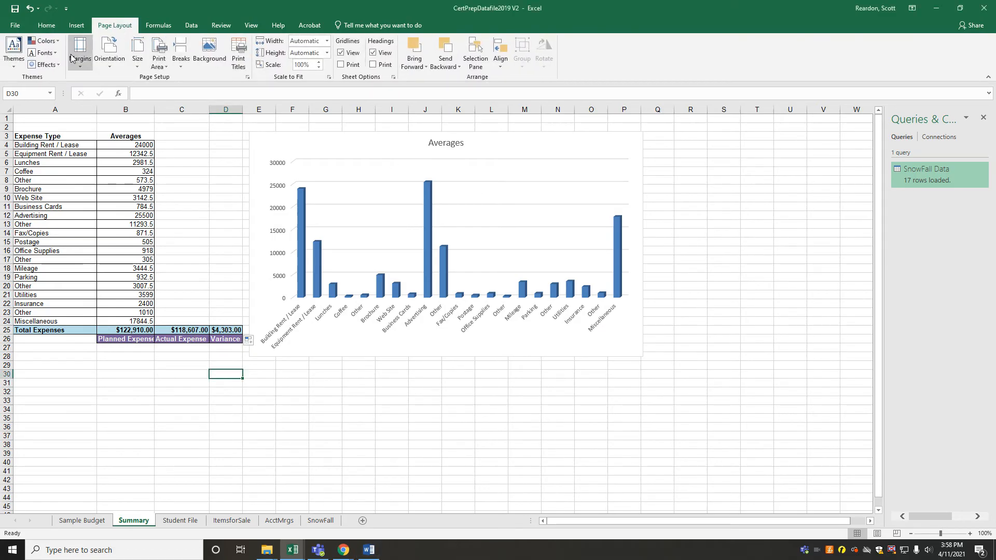
left_click(45, 40)
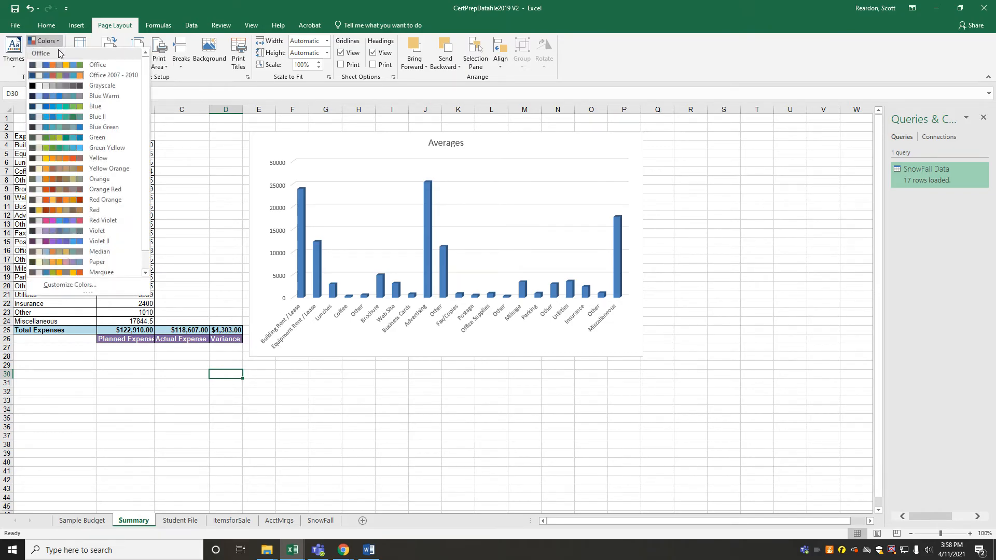
left_click(78, 202)
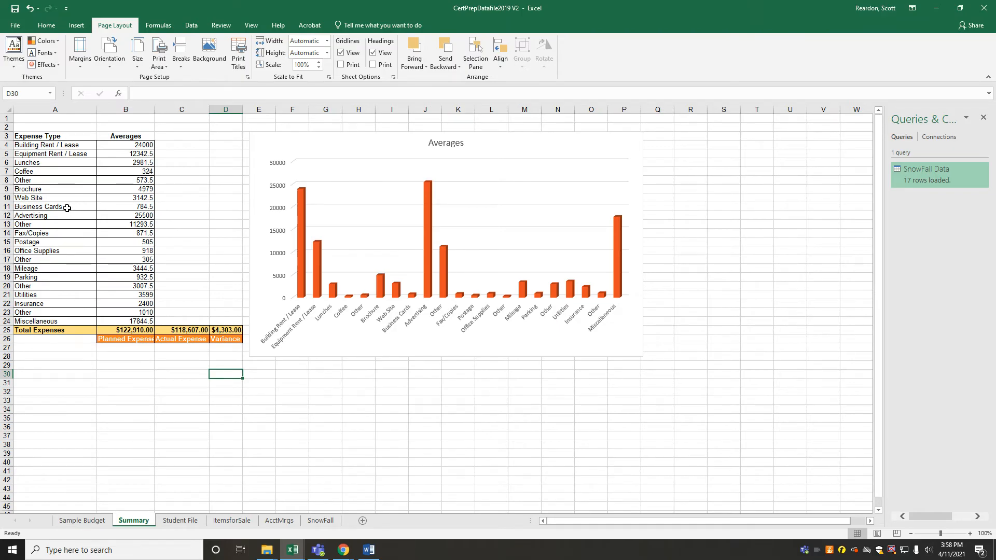
Read task 16 in Word, and set up a Less Than 36 highlight rule for Hours Worked cells F5:F30 in the Student File worksheet
left_click_drag(995, 109, 653, 62)
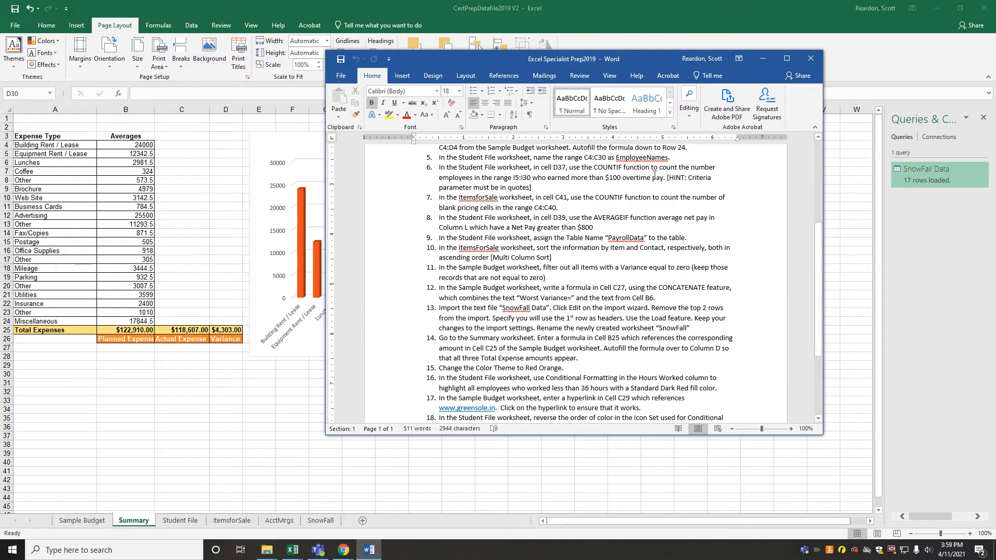
left_click_drag(631, 59, 995, 118)
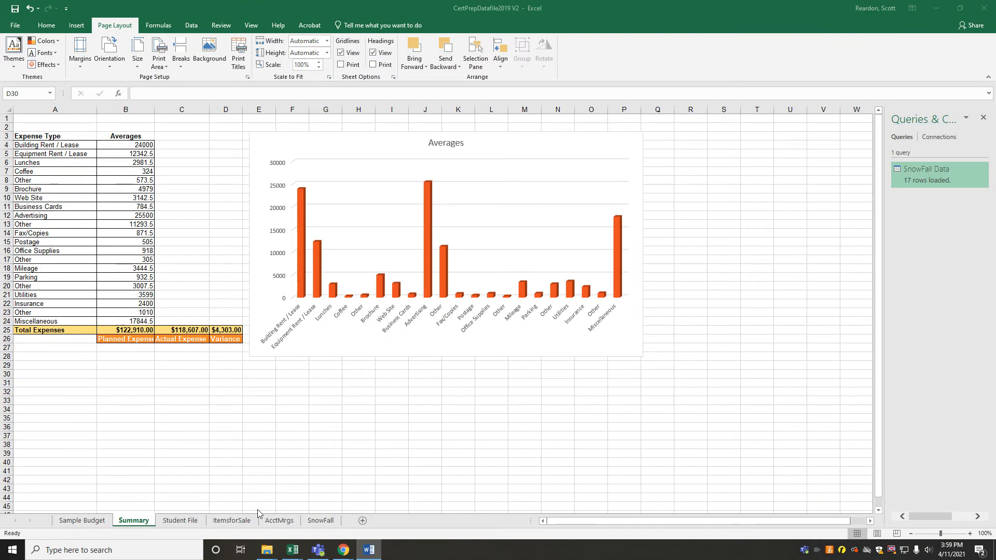
left_click(181, 521)
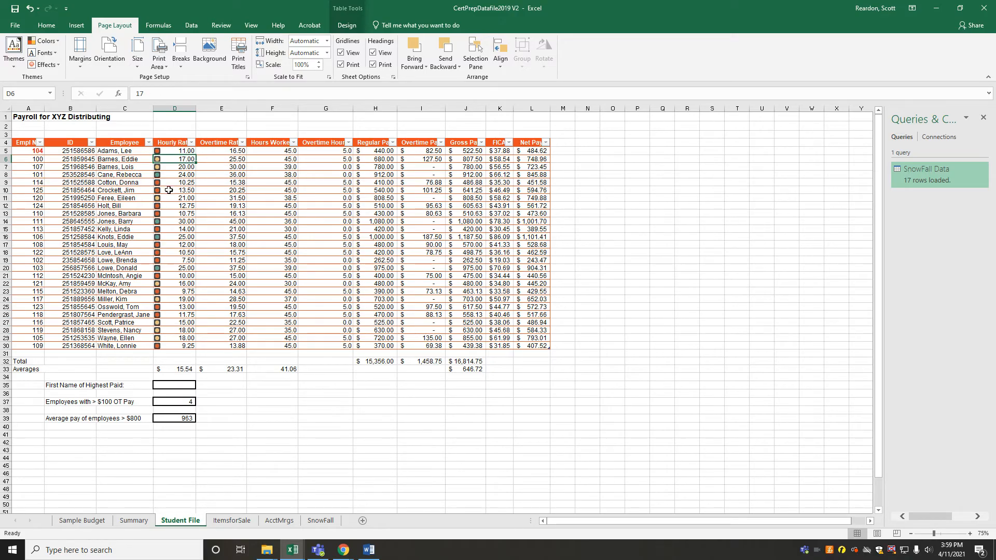
left_click_drag(270, 151, 271, 345)
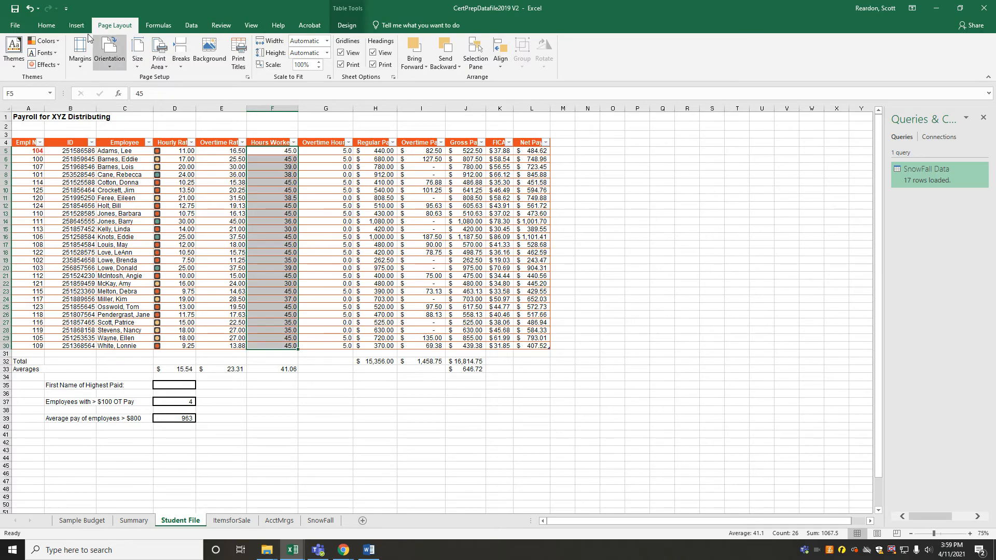
left_click(46, 26)
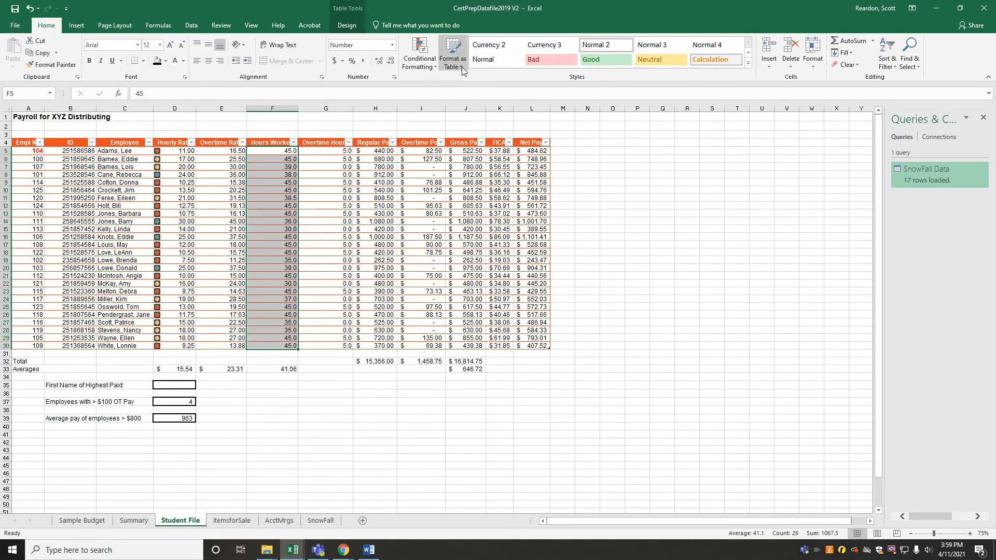
left_click(433, 66)
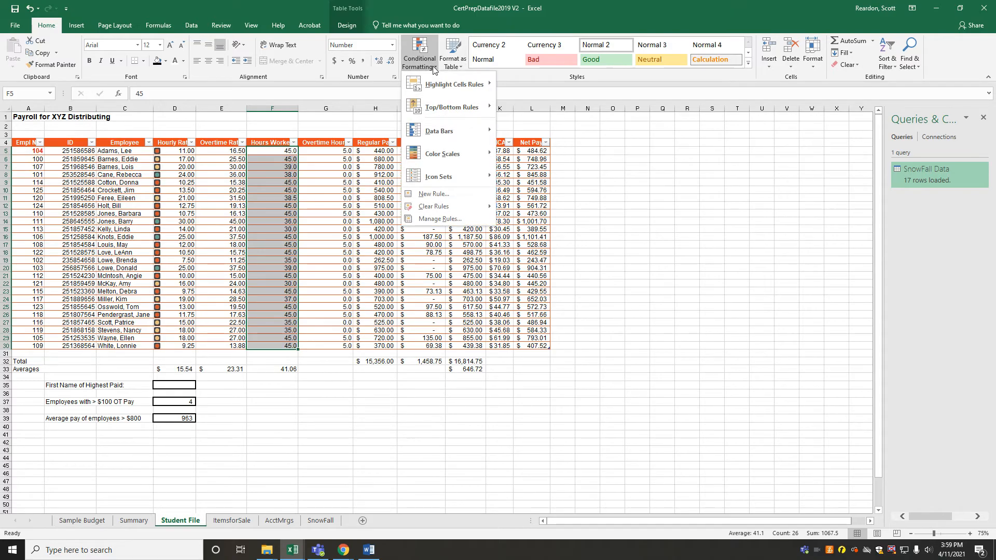
mouse_move(441, 83)
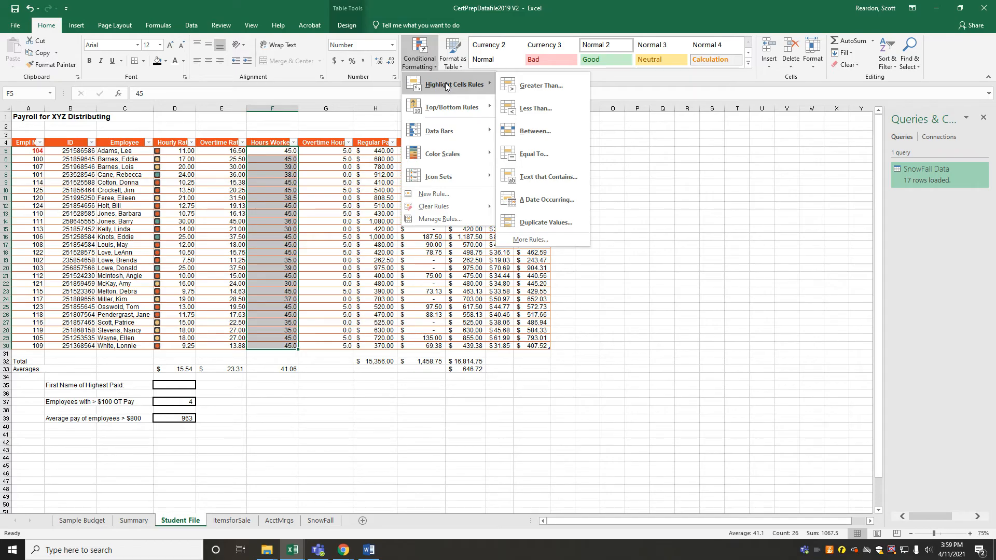
left_click(525, 110)
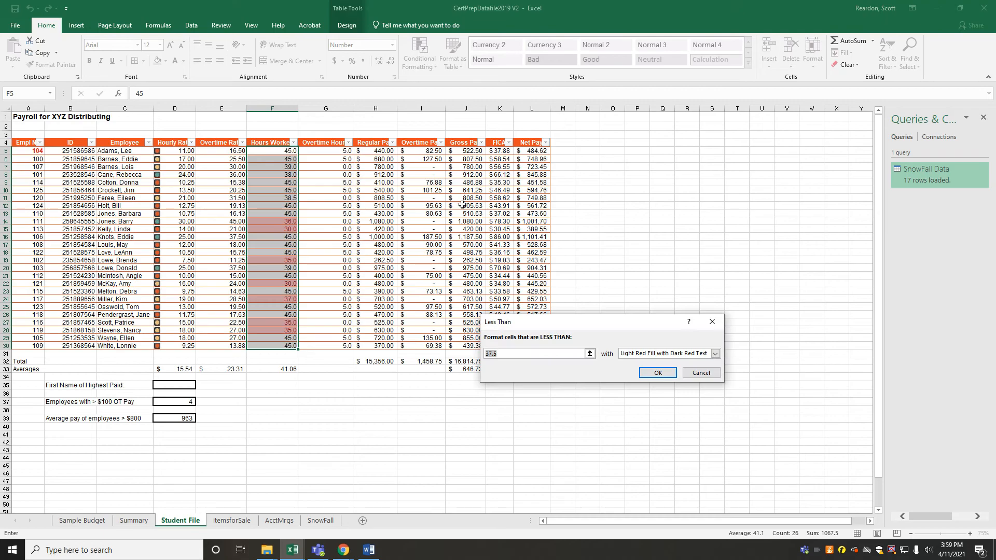
type("36")
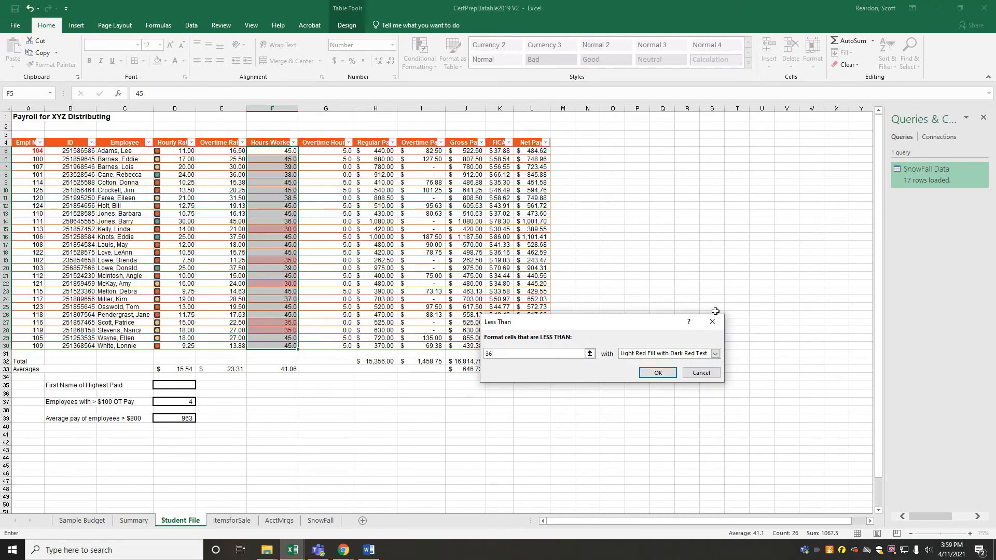
Choose a custom format for the Less Than rule and set its font color to Automatic
left_click(716, 354)
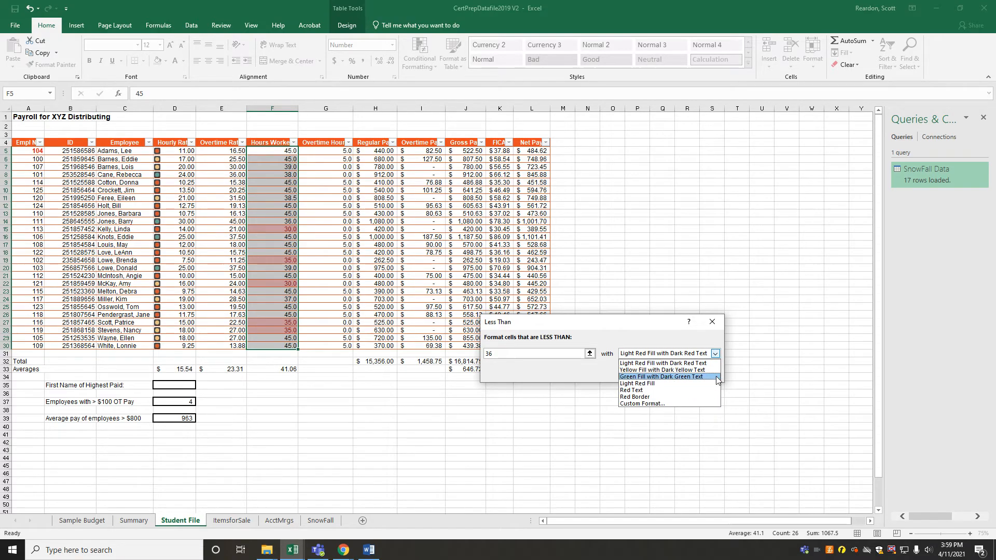
left_click(654, 404)
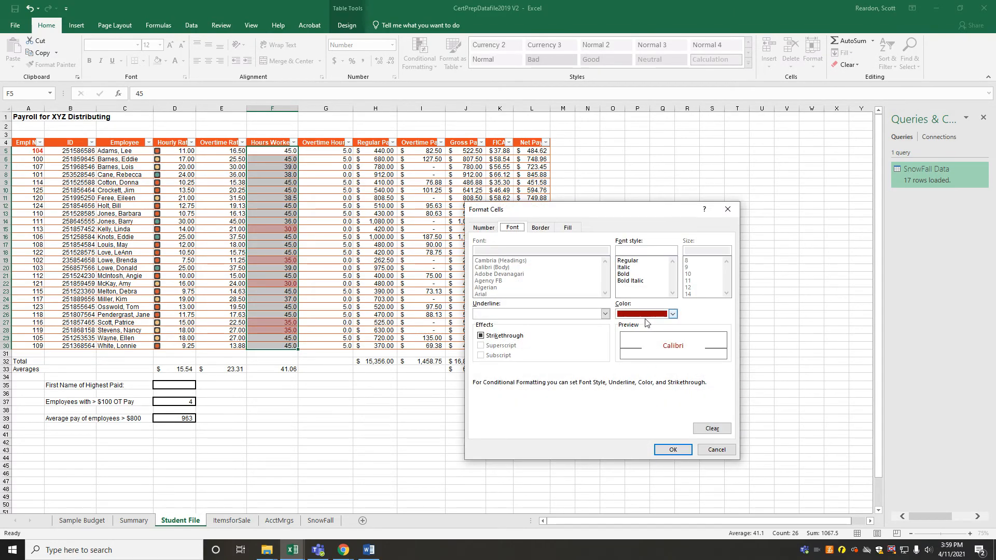
left_click(673, 314)
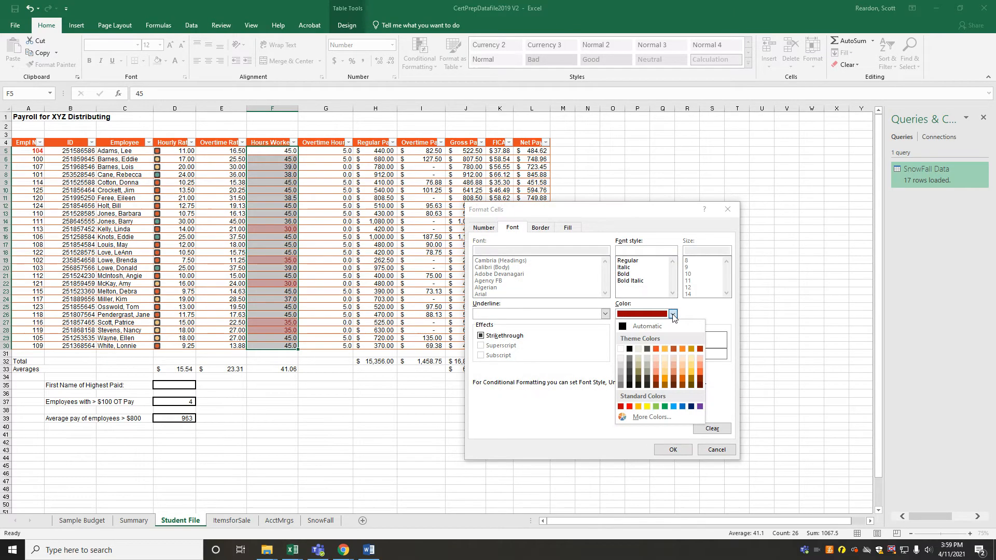
left_click(620, 406)
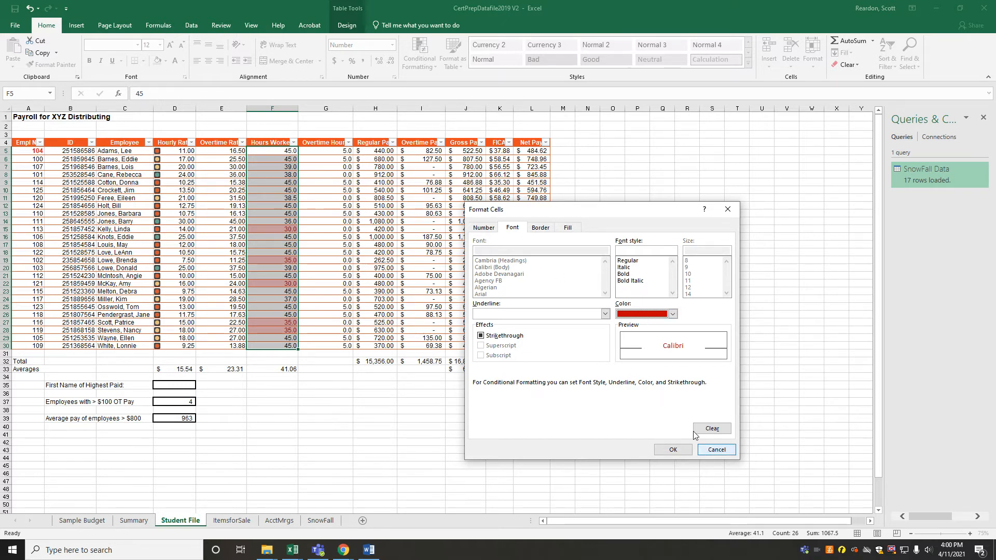
left_click(673, 314)
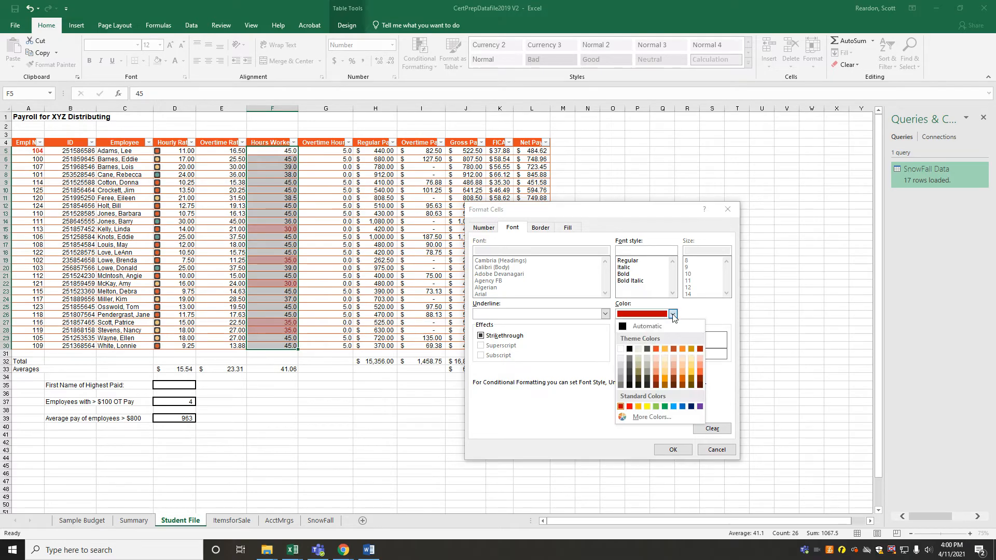
left_click(624, 326)
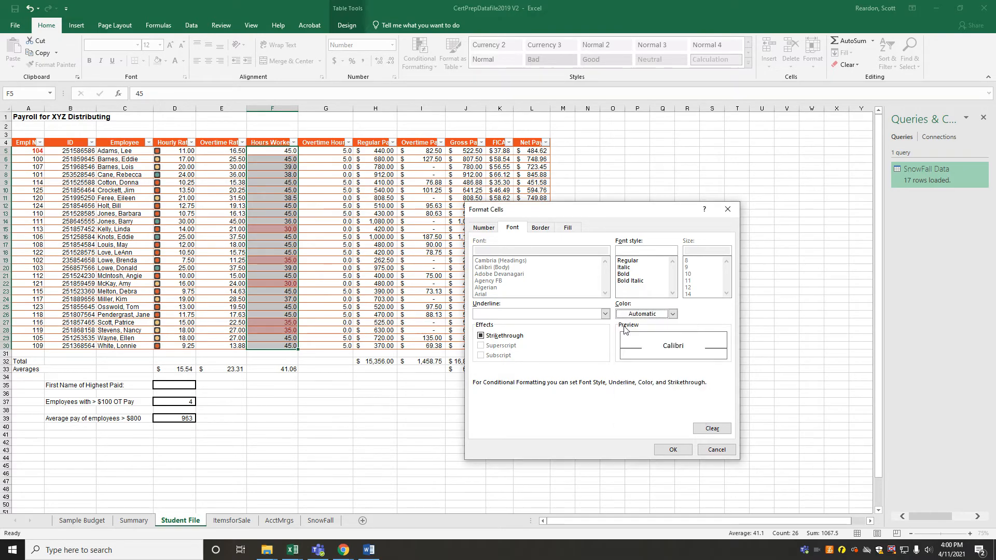
Give the custom format a standard Dark Red fill and apply the conditional formatting rule
left_click(569, 229)
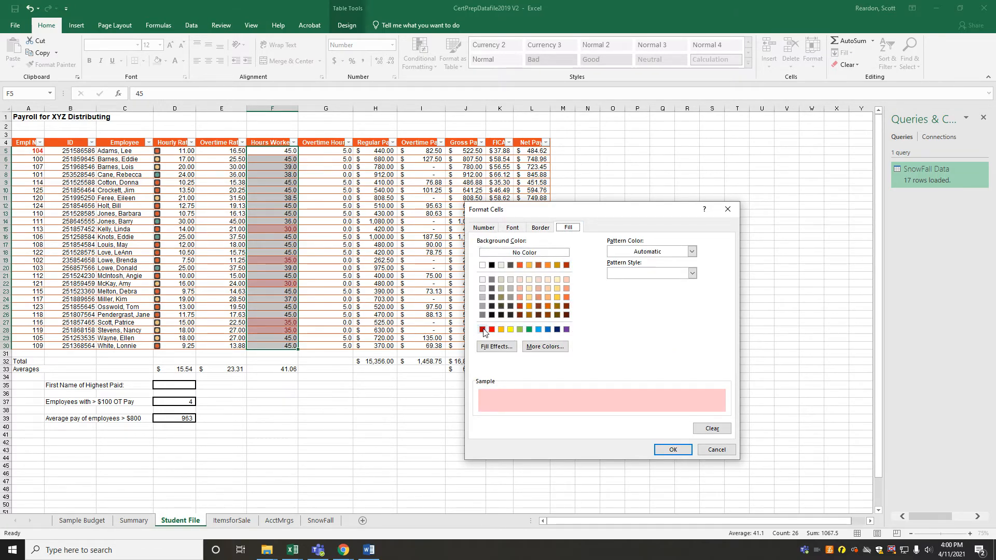
left_click(483, 330)
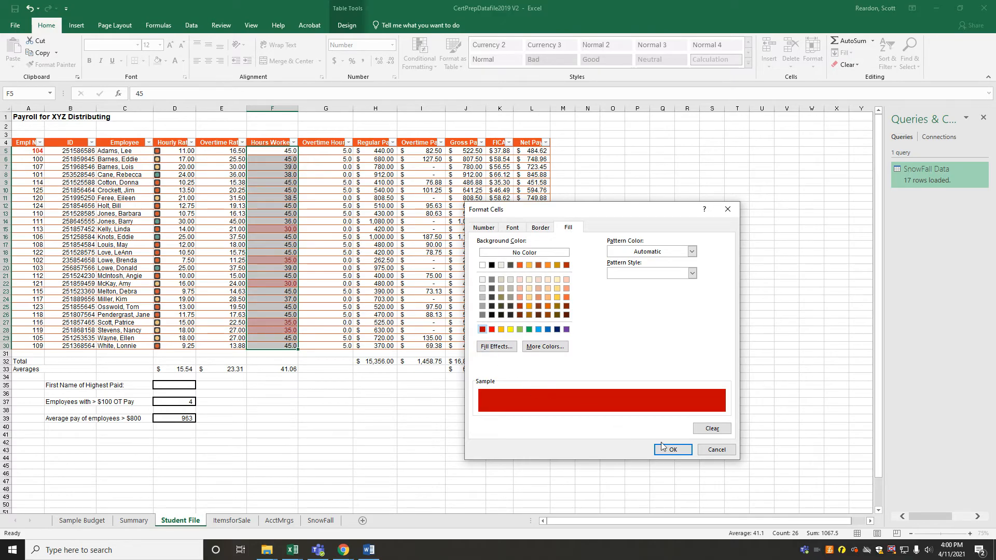
left_click(673, 450)
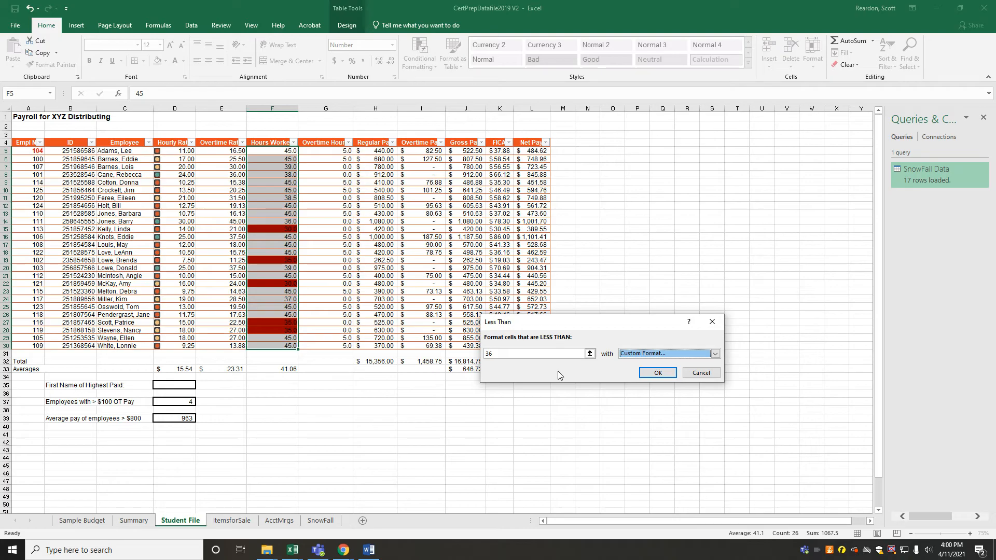
left_click(656, 373)
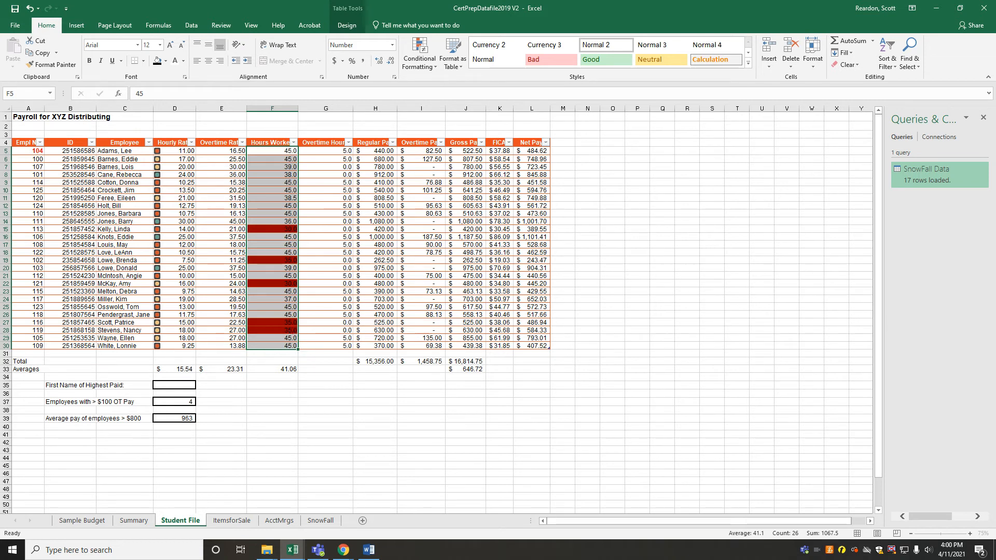
Switch to the Word instructions to read tasks 17 to 19, and move the window off the workbook again
key("alt+Tab")
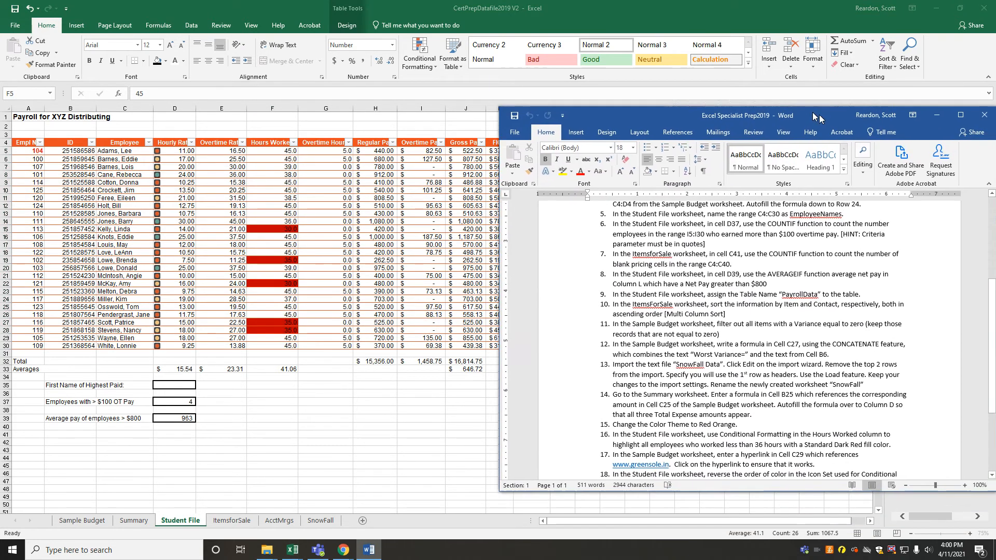
left_click_drag(893, 268, 895, 325)
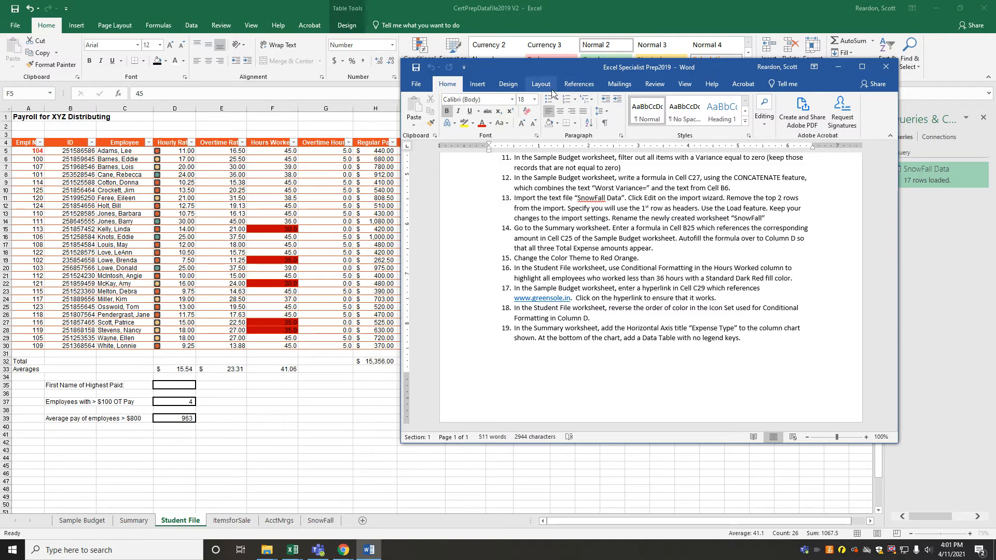
left_click_drag(560, 67, 995, 99)
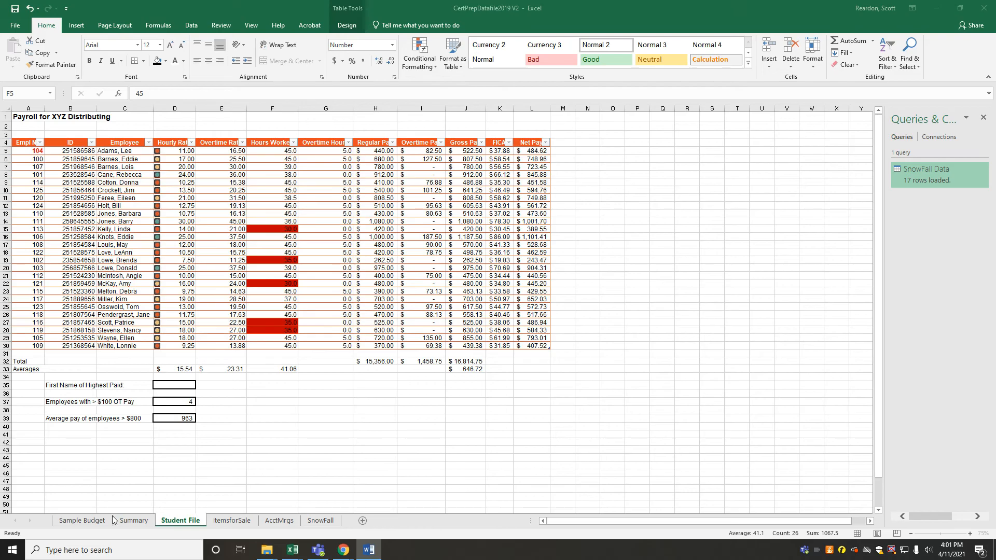
left_click(73, 521)
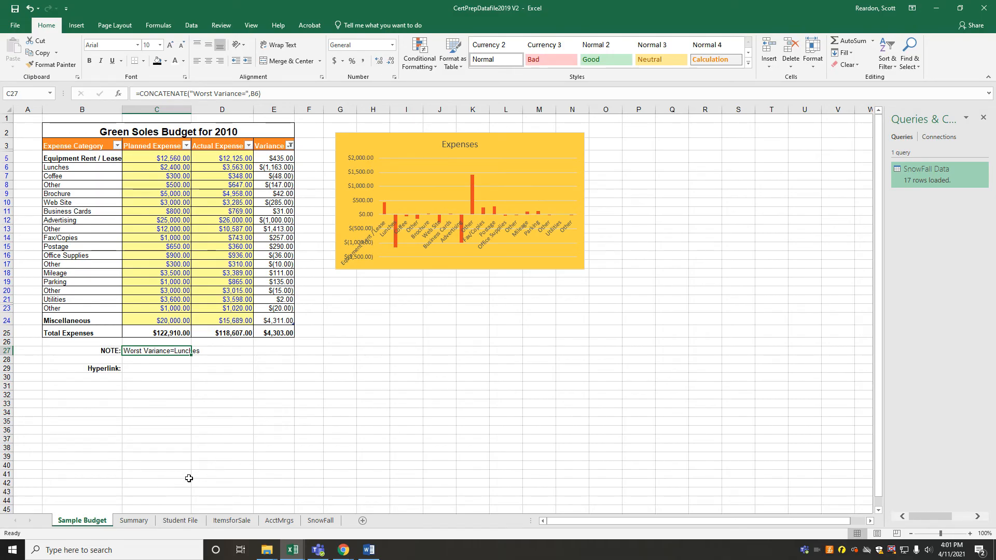
left_click(137, 369)
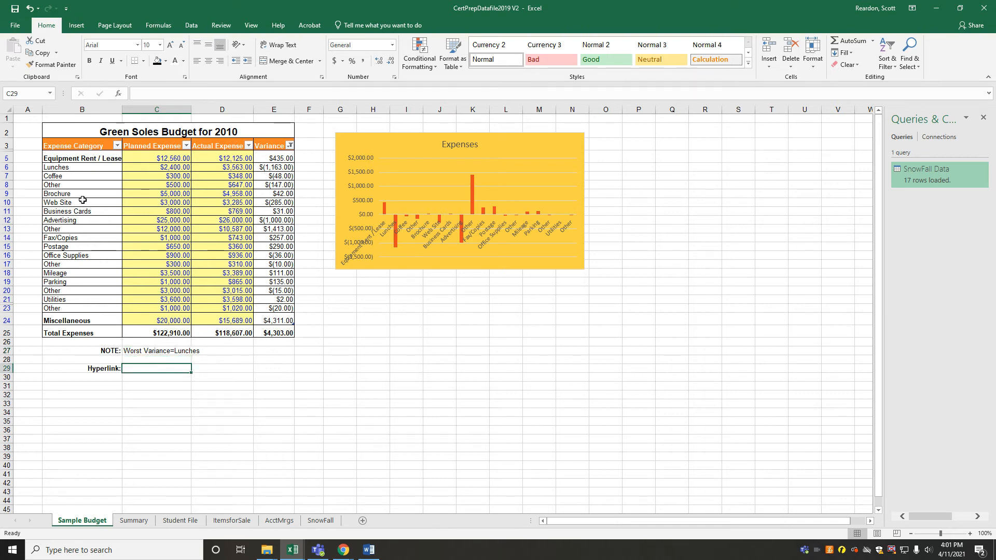
left_click(78, 26)
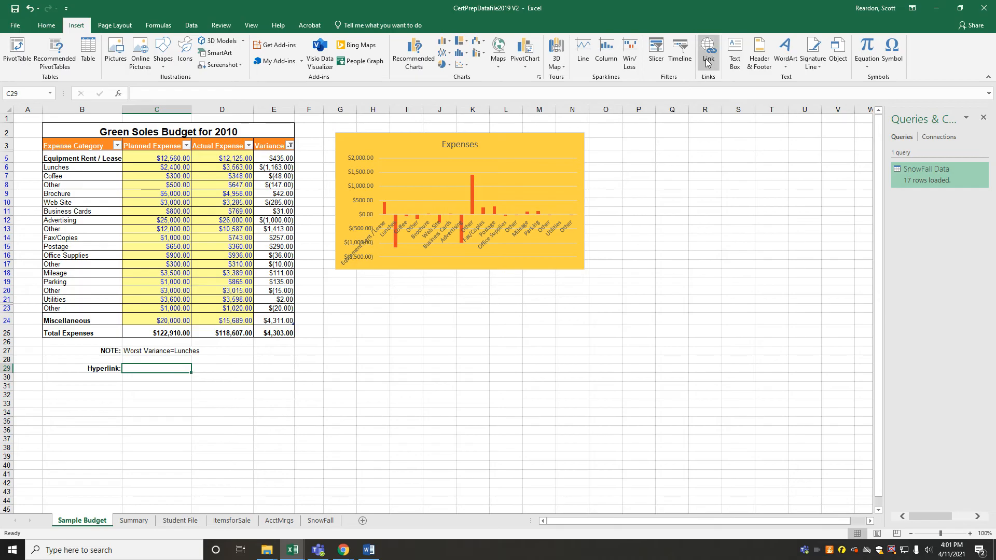
right_click(157, 370)
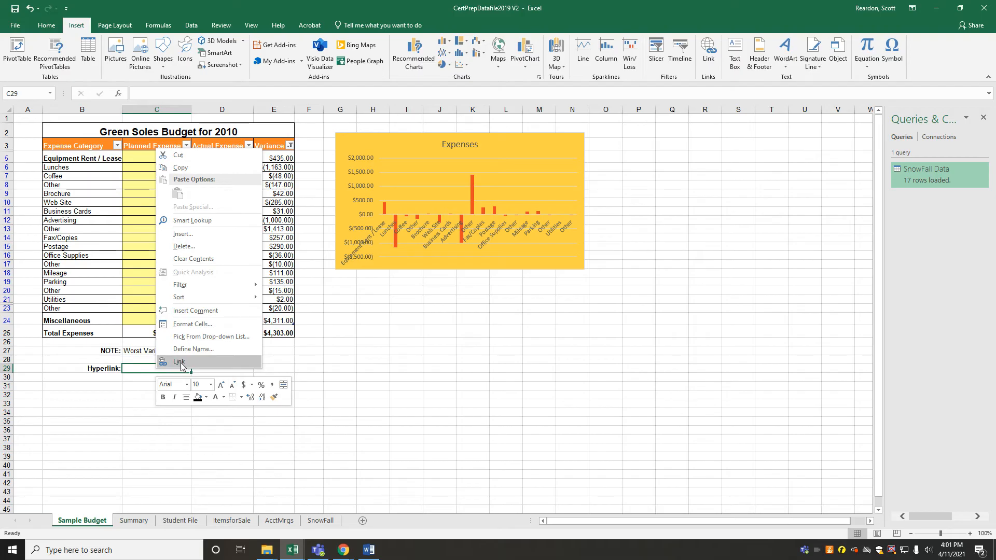
left_click(179, 362)
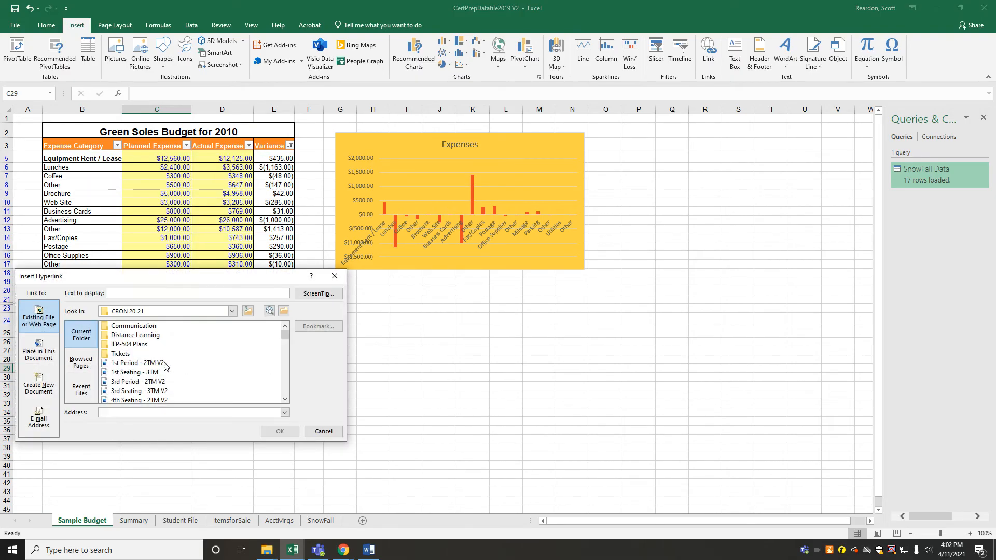
type("http://www.")
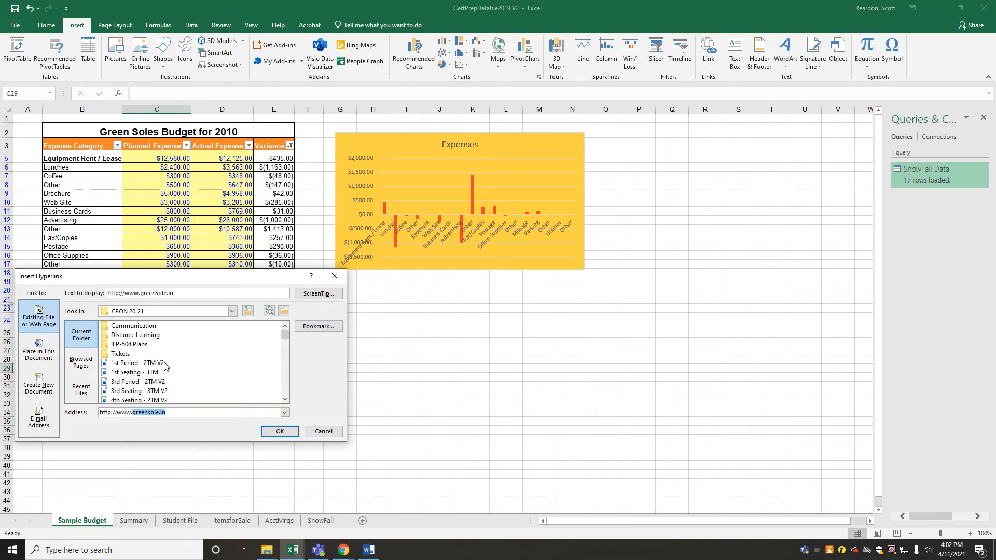
type("greensole.in")
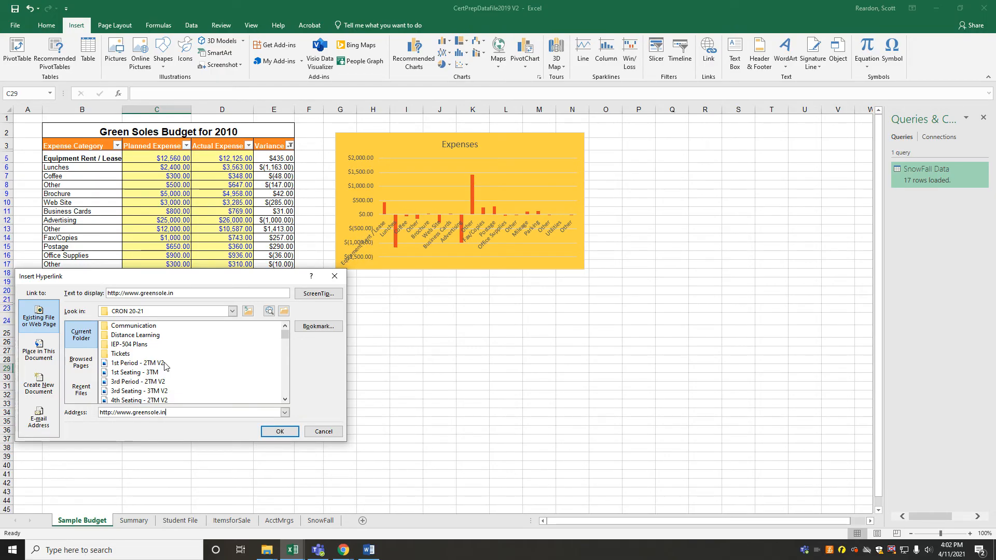
left_click(279, 435)
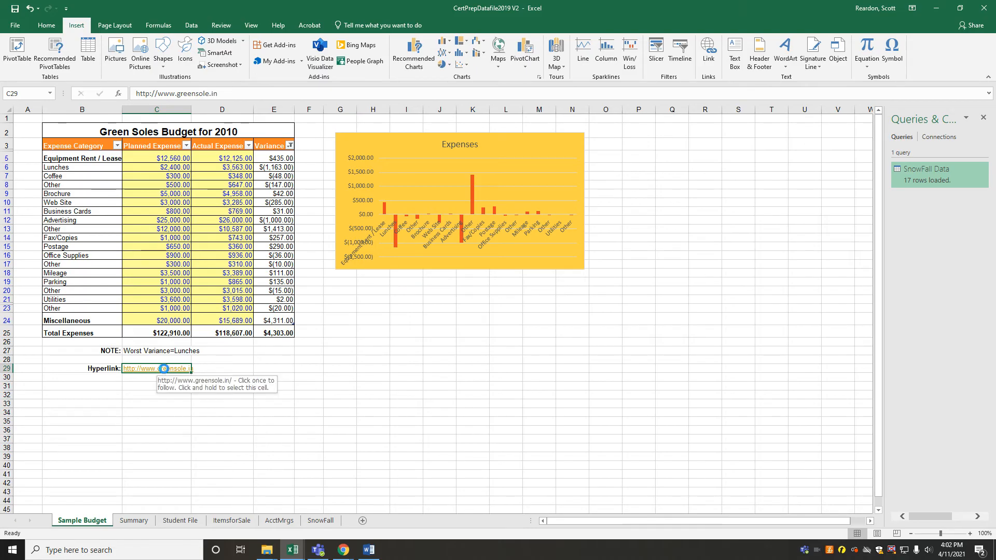
Follow the hyperlink in C29 to test it in the browser, and switch back to the CertPrepDatafile2019 V2 workbook in Excel
left_click(165, 373)
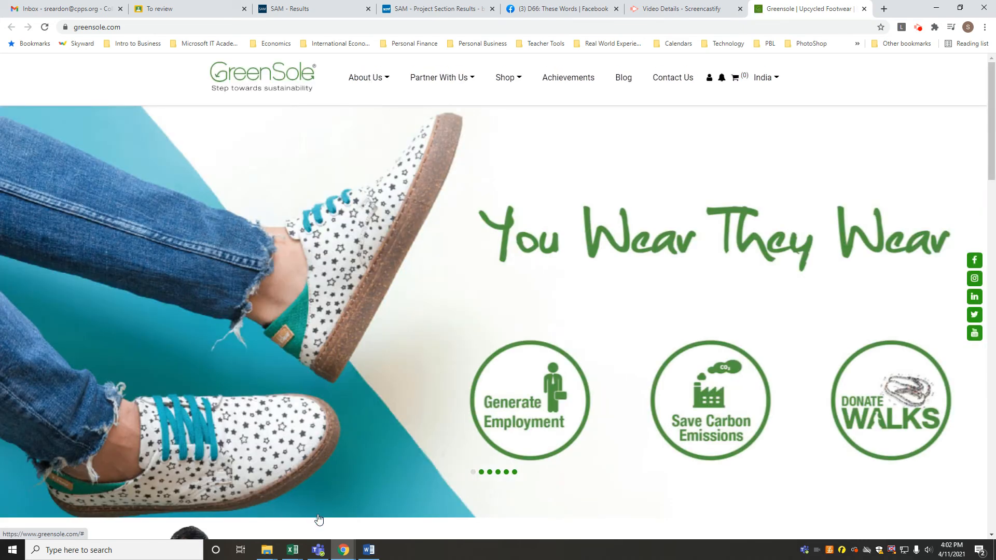
left_click(293, 552)
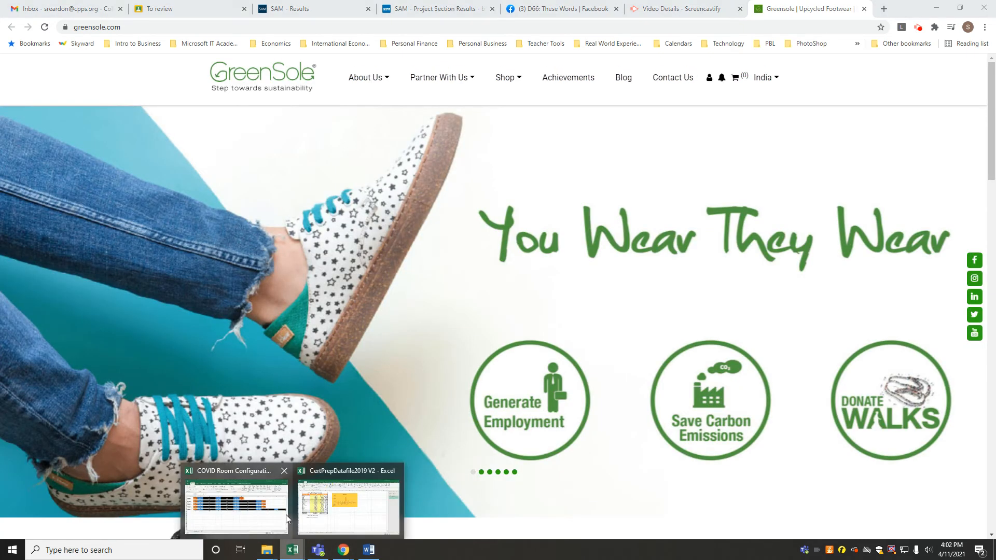
left_click(325, 504)
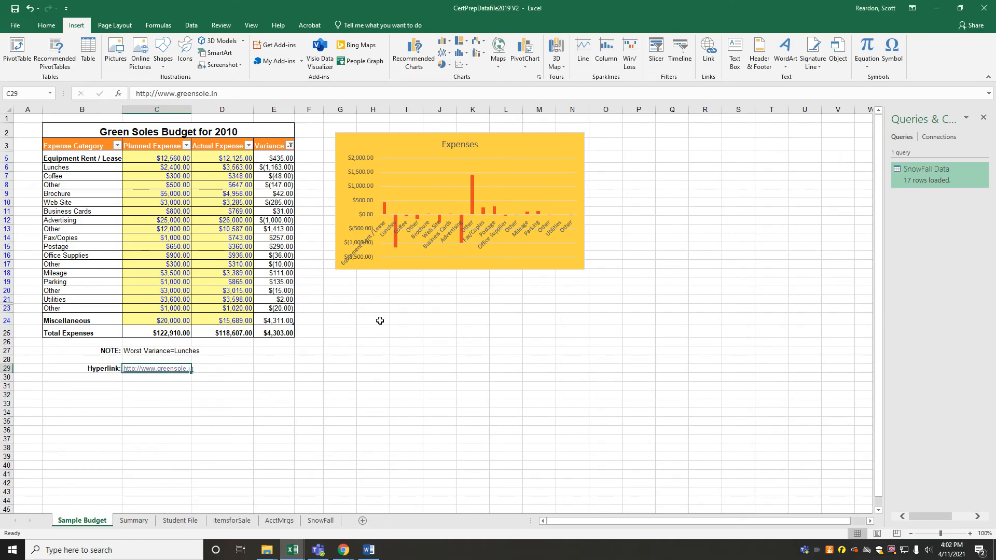
Read task 18 in Word, and open the conditional formatting rules manager for Hourly Rate cells D5:D30 in the Student File worksheet
left_click_drag(995, 102, 604, 88)
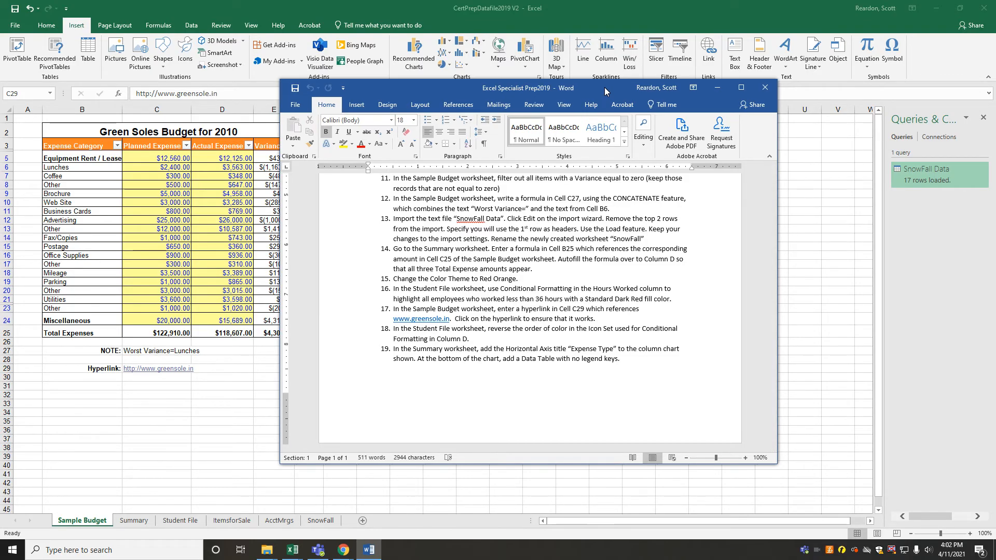
left_click_drag(605, 87, 995, 127)
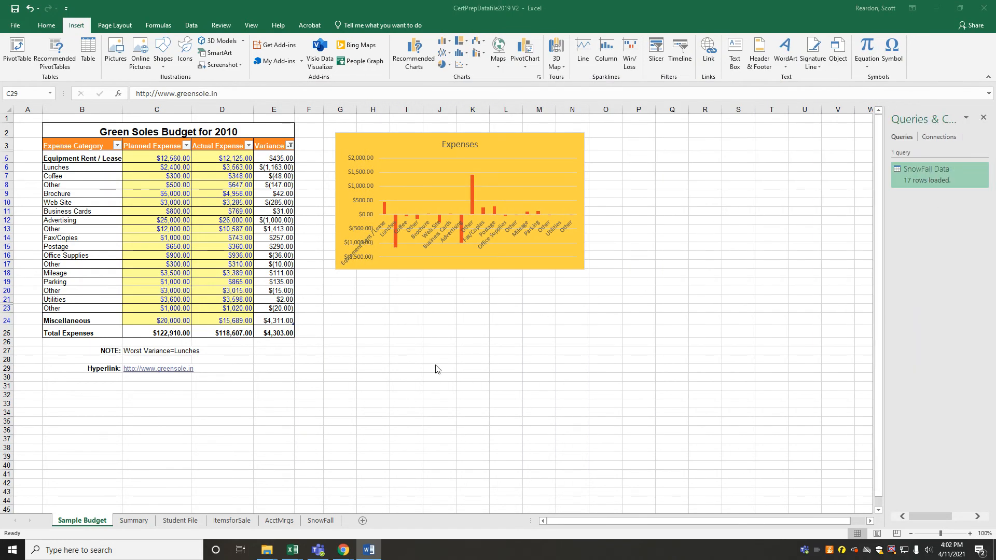
left_click(164, 523)
left_click(163, 523)
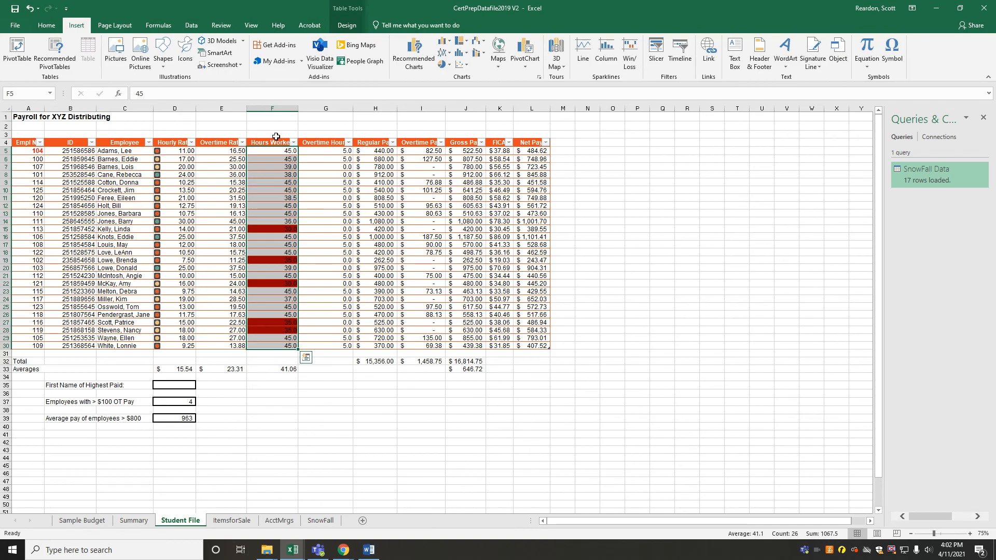
left_click_drag(171, 151, 175, 345)
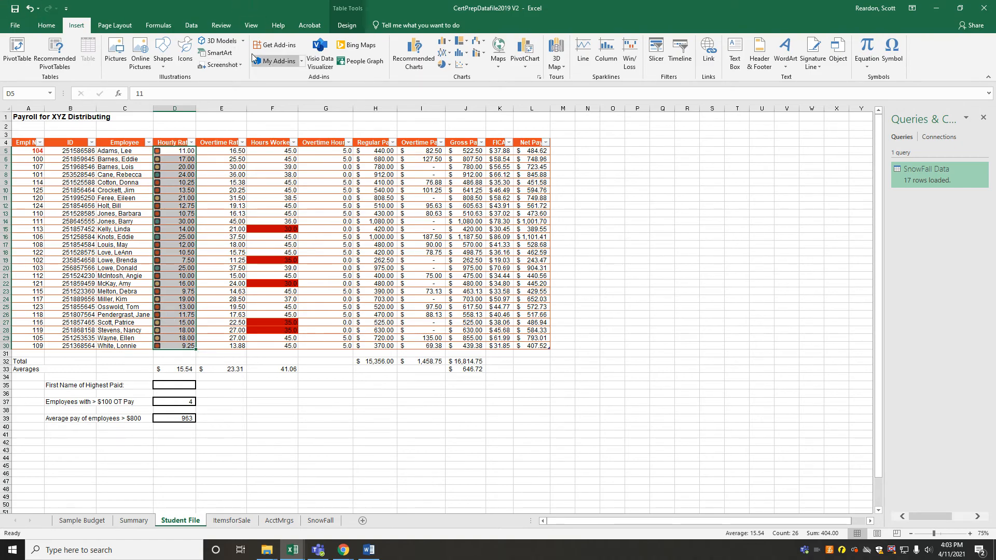
left_click(46, 25)
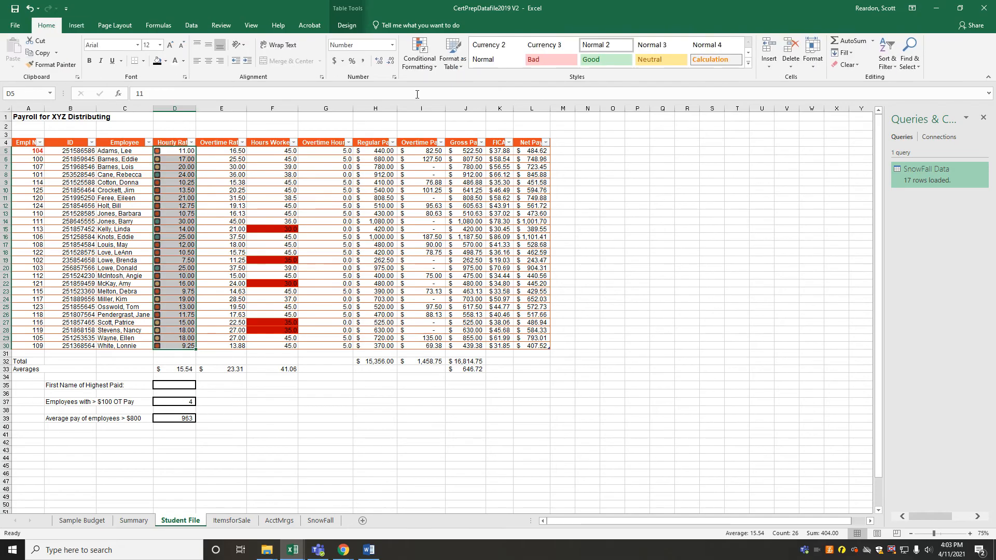
left_click(429, 70)
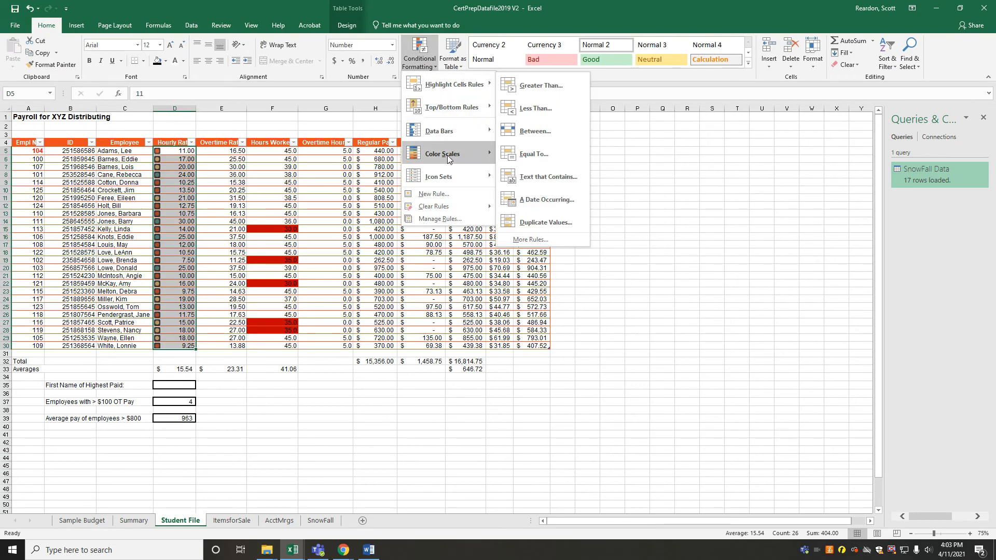
left_click(440, 219)
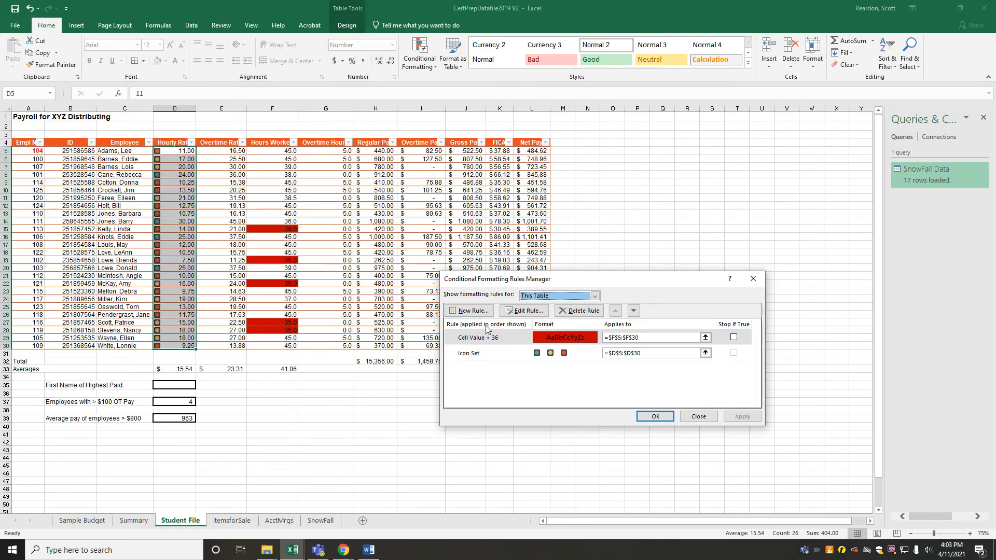
Edit the Icon Set rule for column D to reverse its icon order, and apply the change
left_click(477, 357)
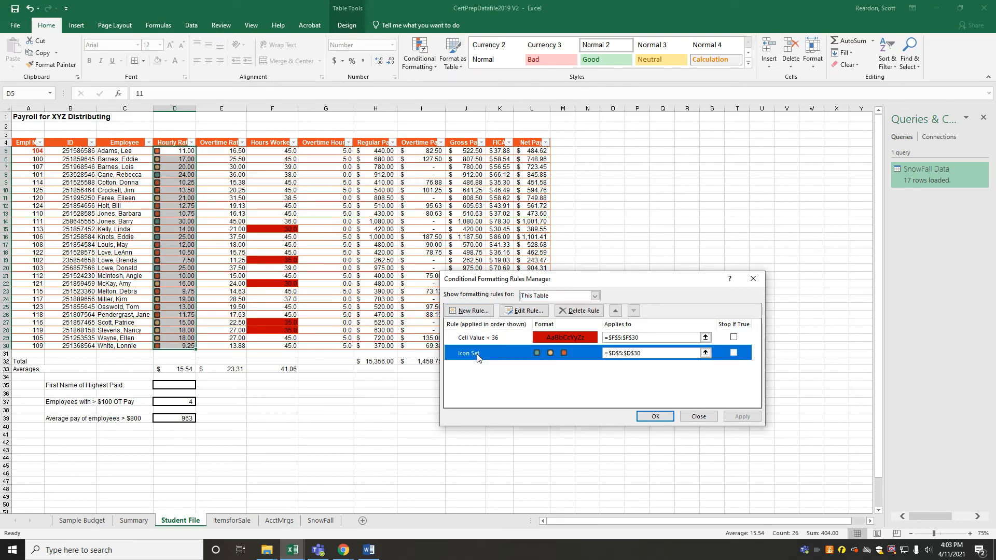
left_click(525, 311)
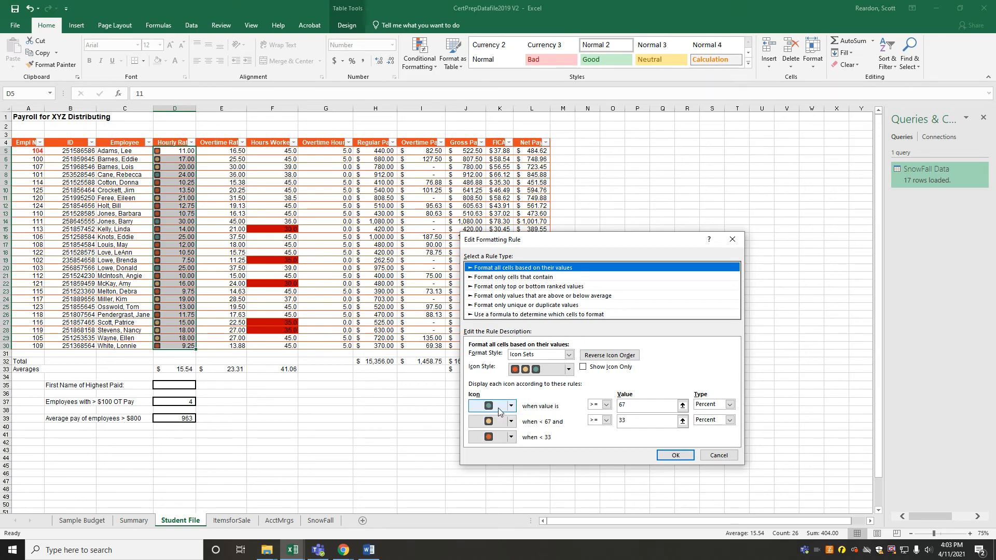
left_click(608, 358)
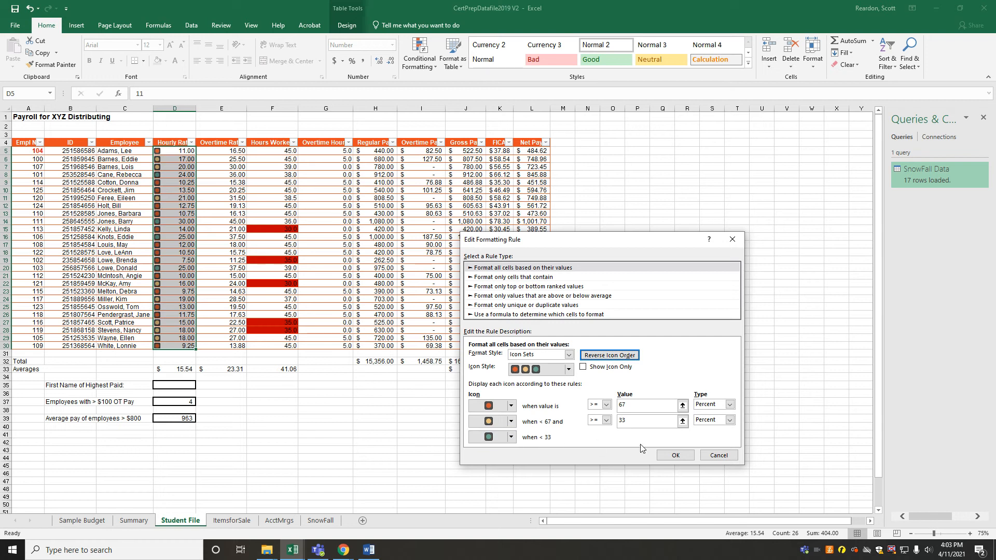
left_click(675, 456)
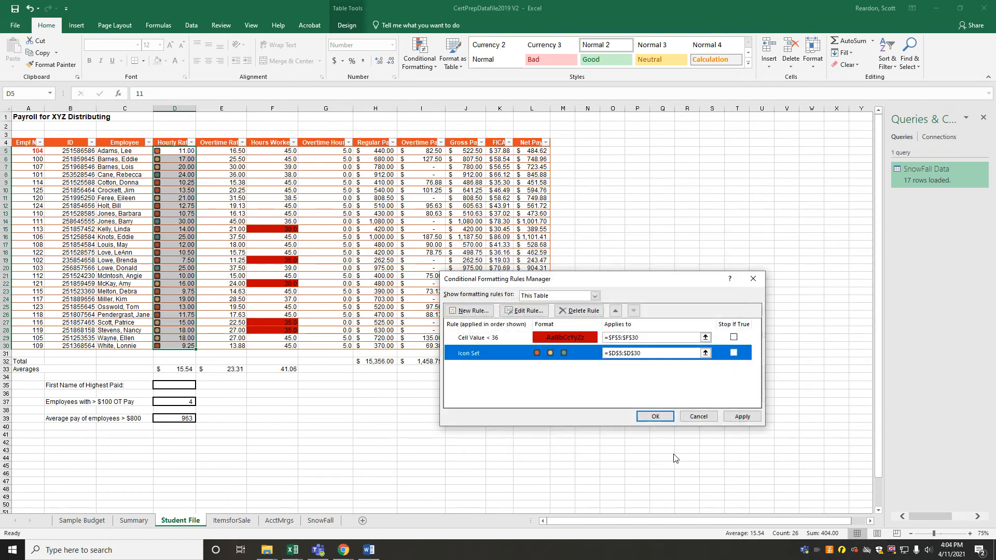
left_click(655, 418)
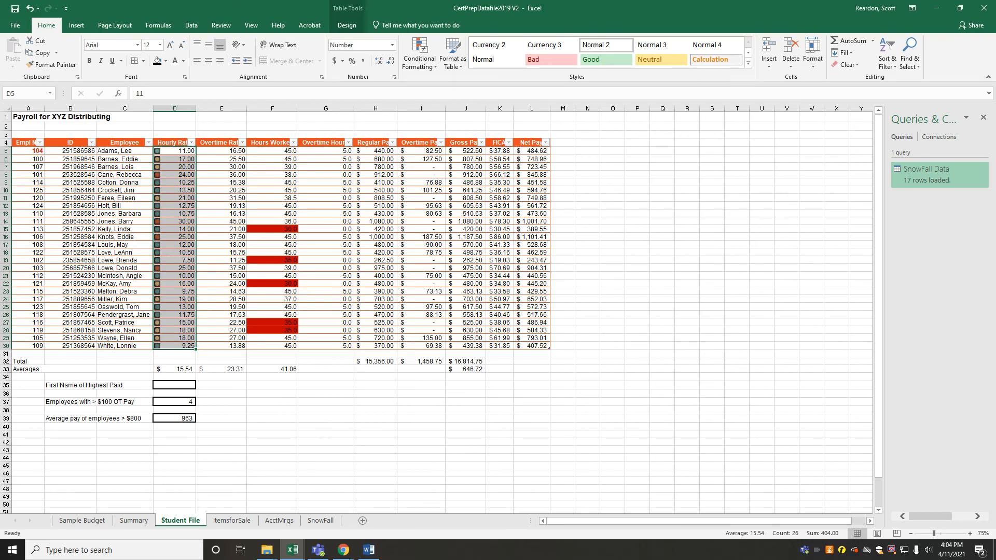
Read task 19 in Word, and select the Averages column chart in the Summary worksheet
left_click_drag(995, 127, 695, 64)
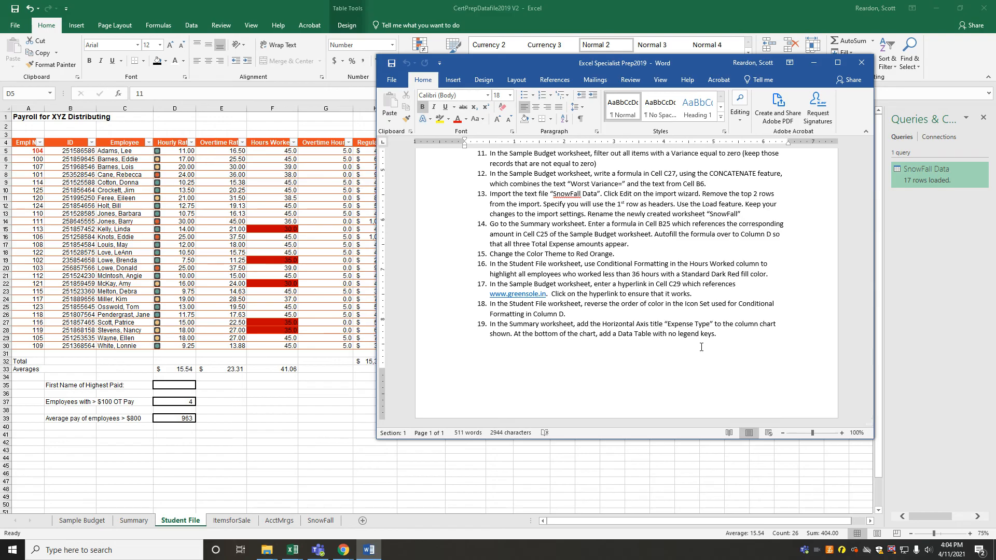
left_click_drag(659, 65, 995, 83)
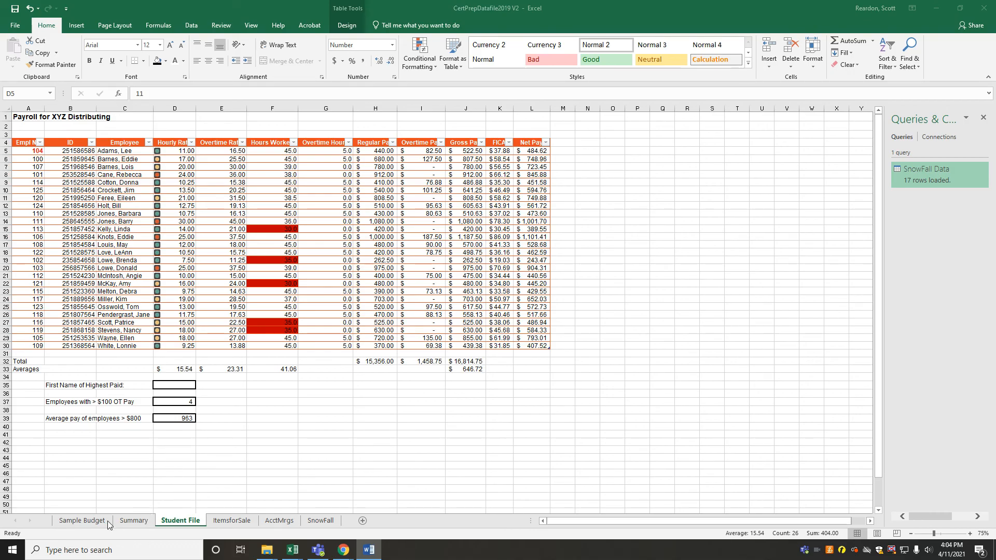
left_click(129, 522)
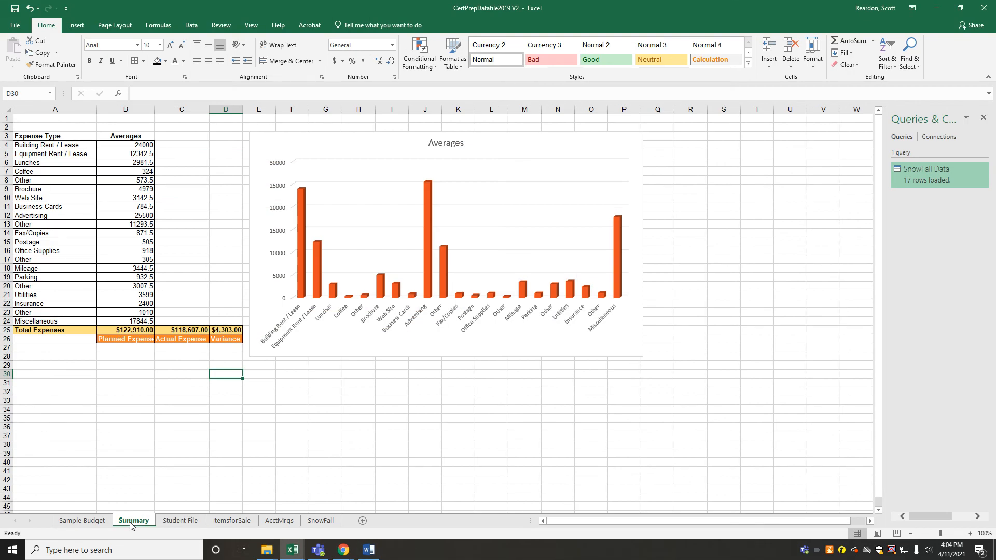
left_click(451, 333)
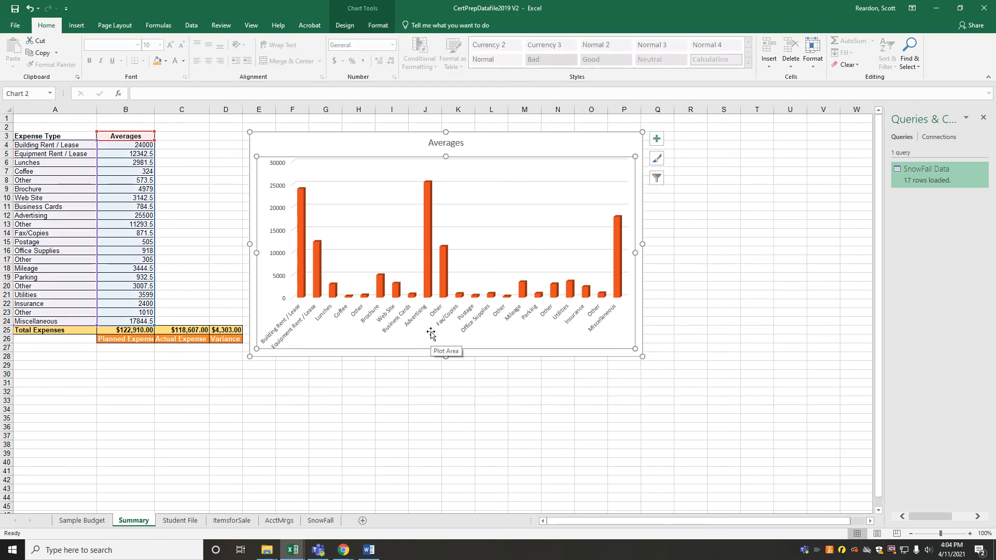
right_click(433, 325)
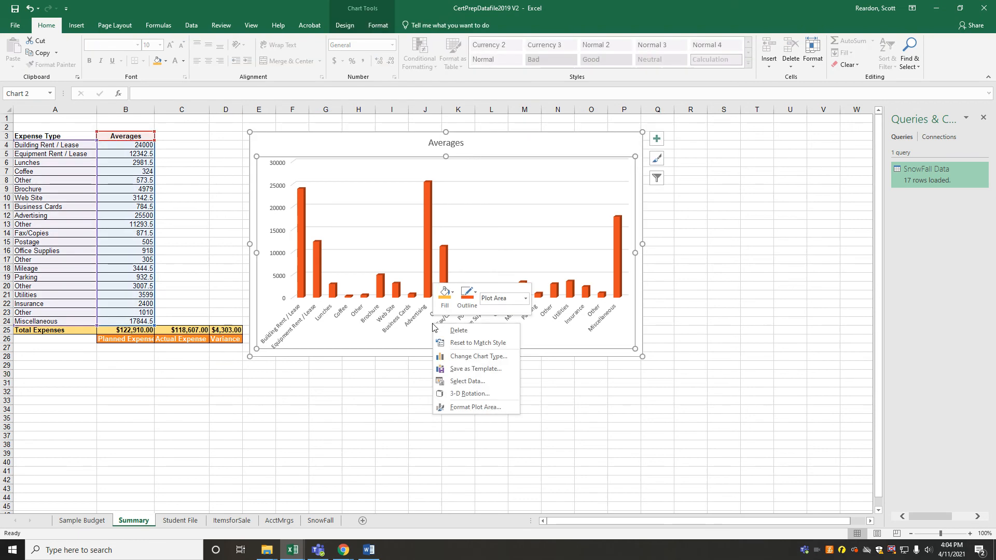
key("Escape")
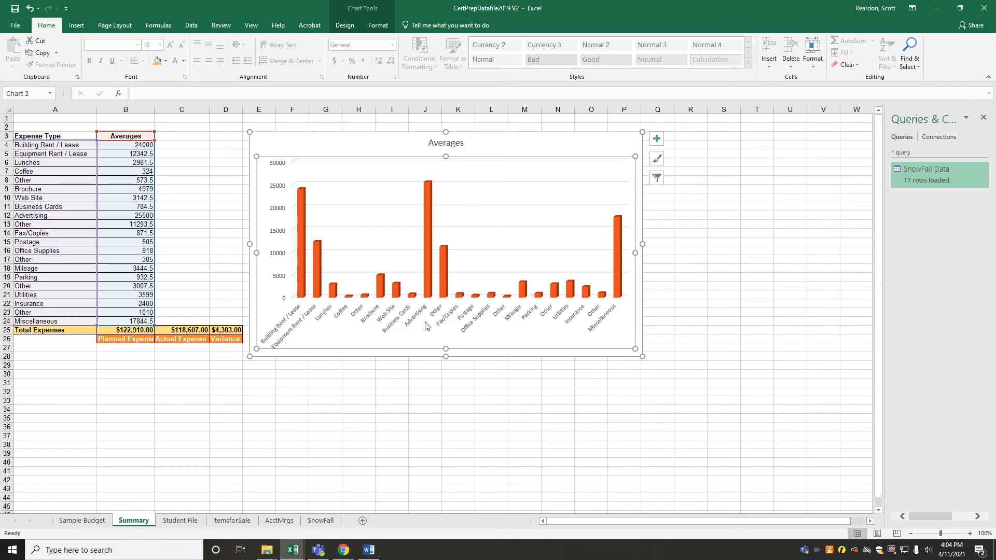
left_click(345, 25)
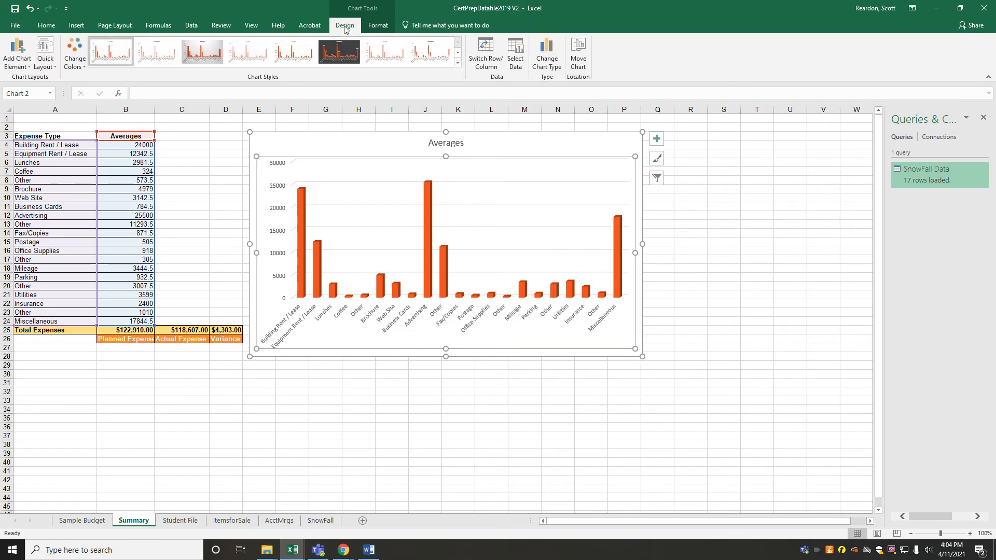
left_click(378, 25)
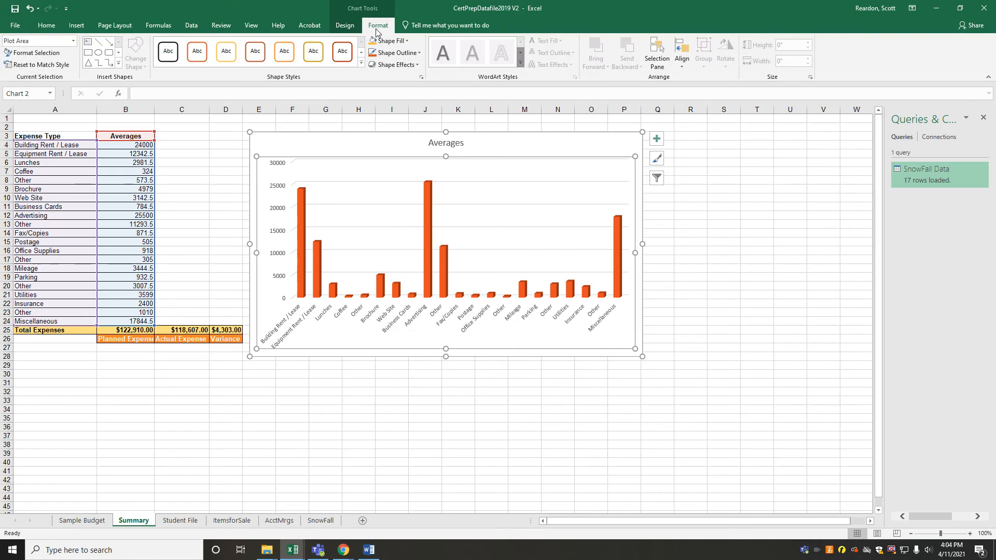
Add a primary horizontal axis title to the Averages chart and set its text to "Expense Type"
left_click(349, 28)
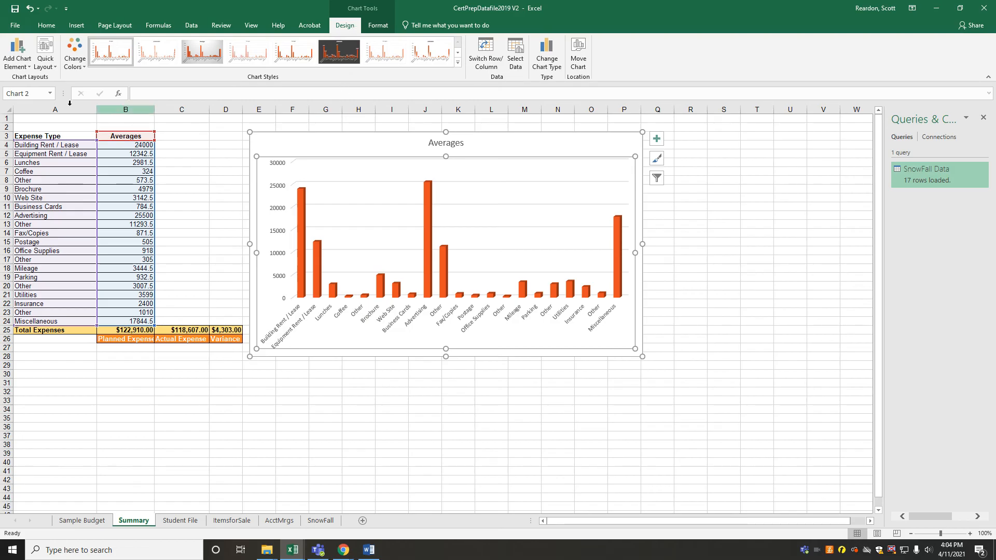
left_click(26, 65)
mouse_move(34, 88)
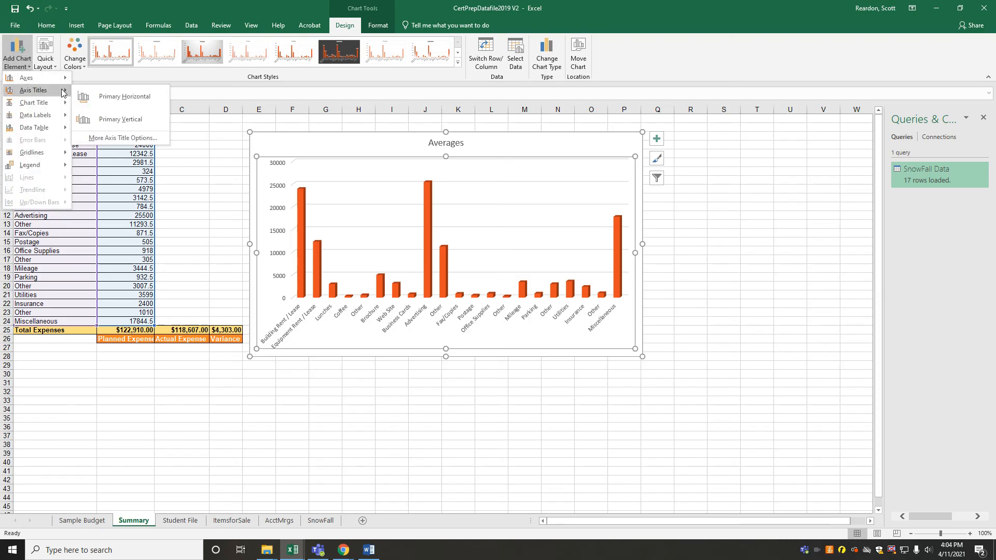
left_click(110, 98)
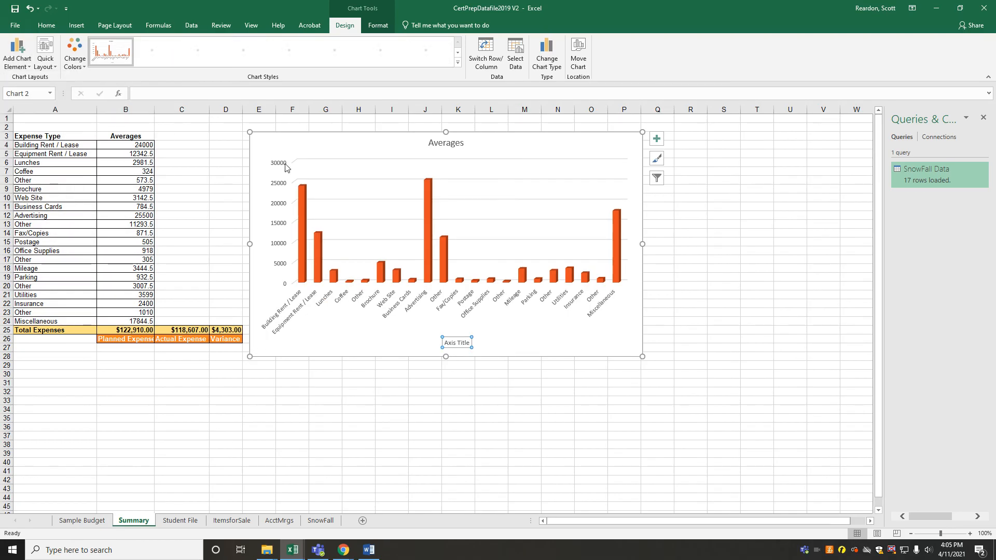
triple_click(461, 344)
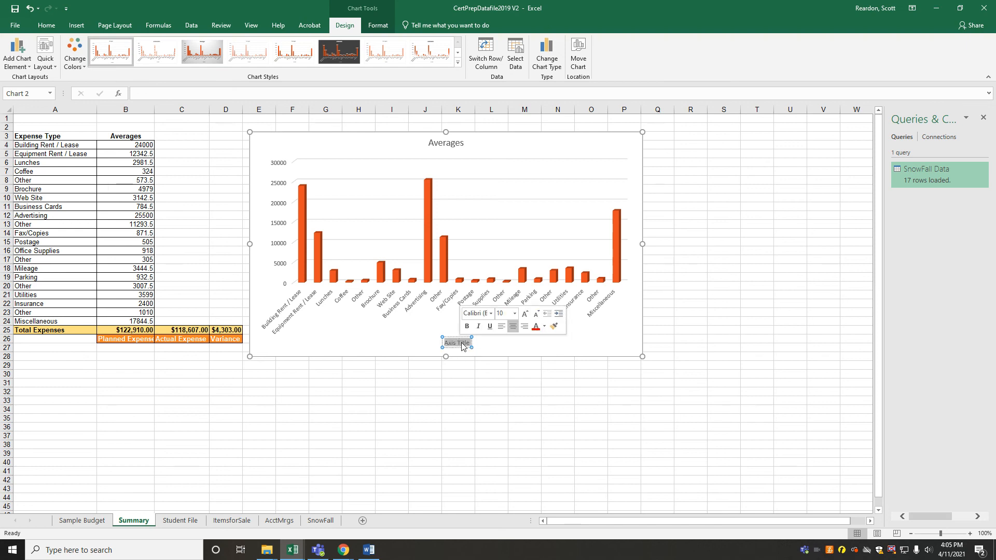
type("Ex")
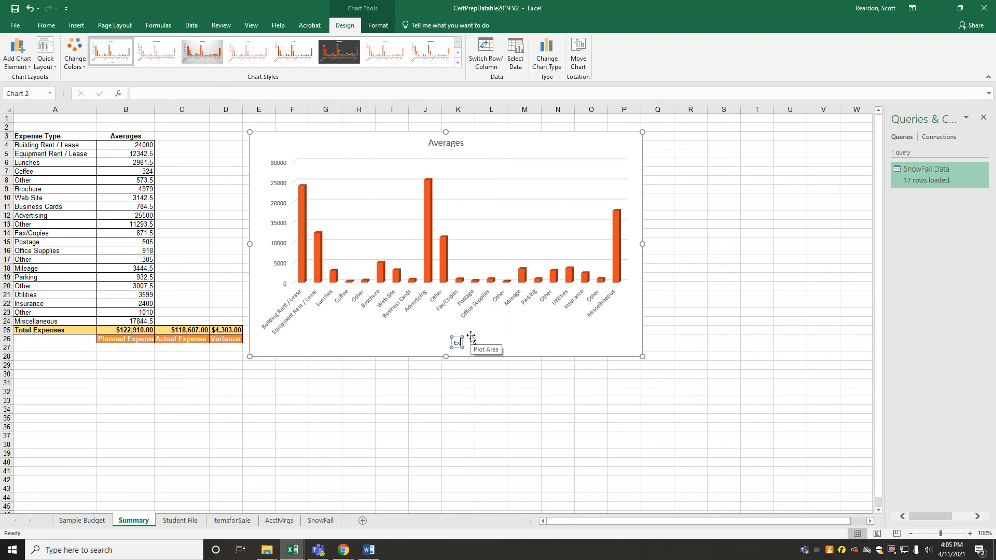
type("pense Type")
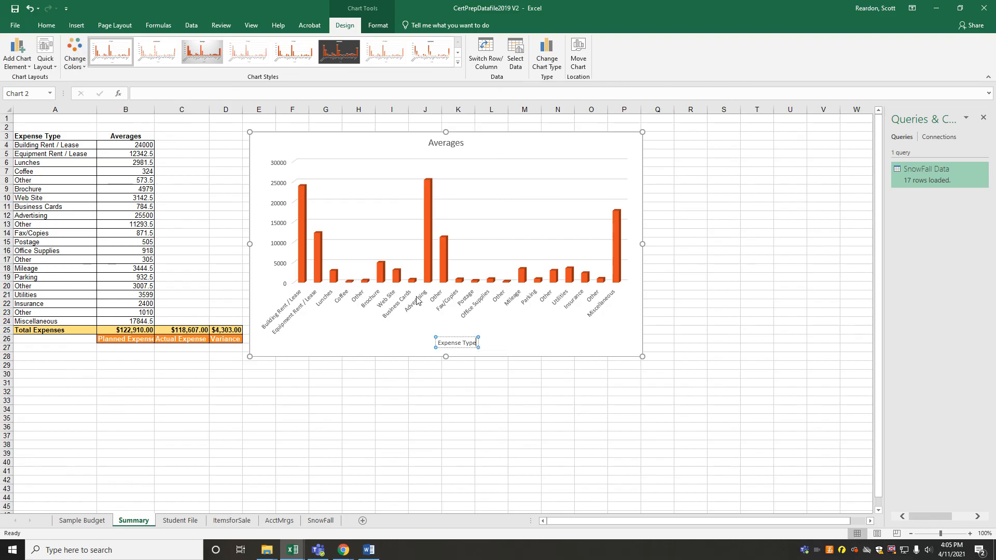
left_click(507, 333)
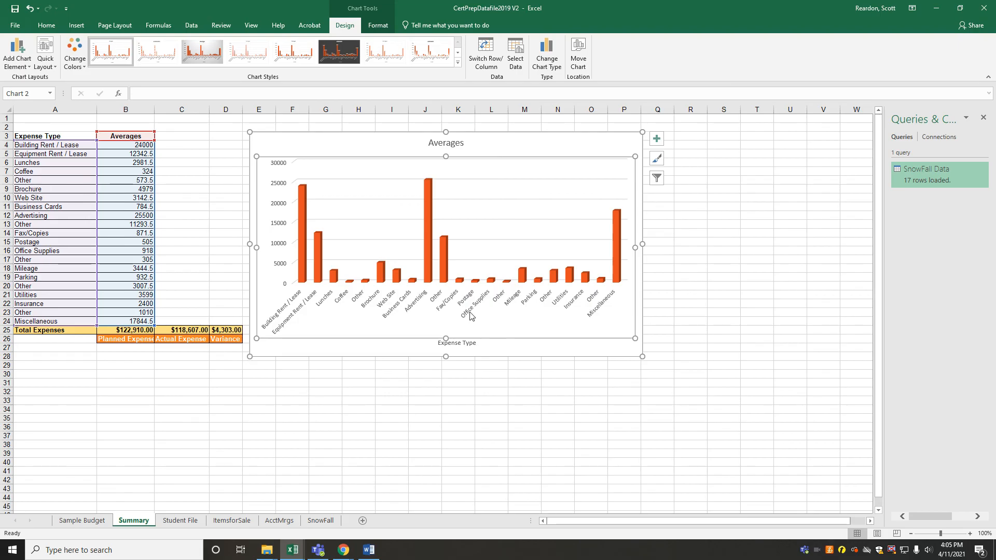
Add a data table with no legend keys to the Averages chart, and deselect the chart
left_click(17, 54)
mouse_move(42, 127)
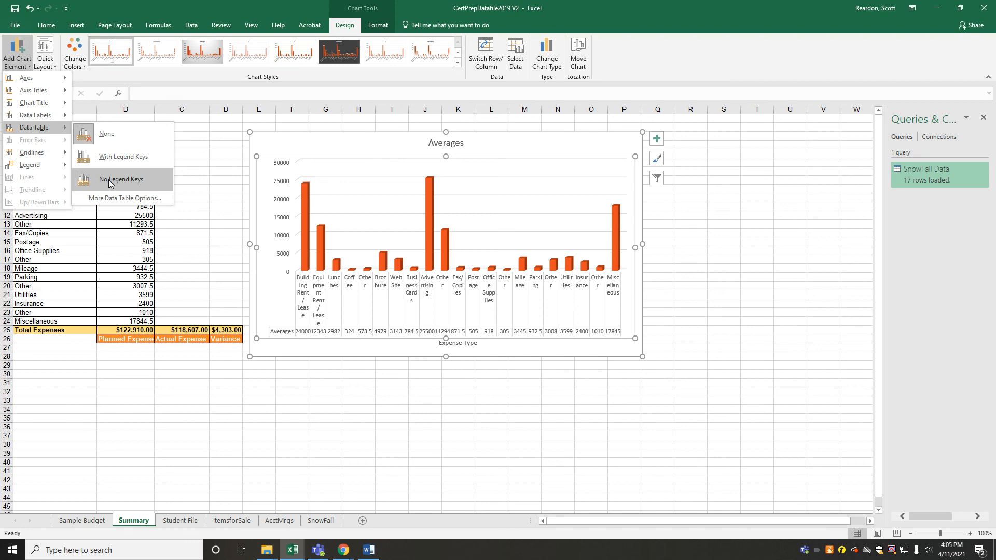
left_click(110, 181)
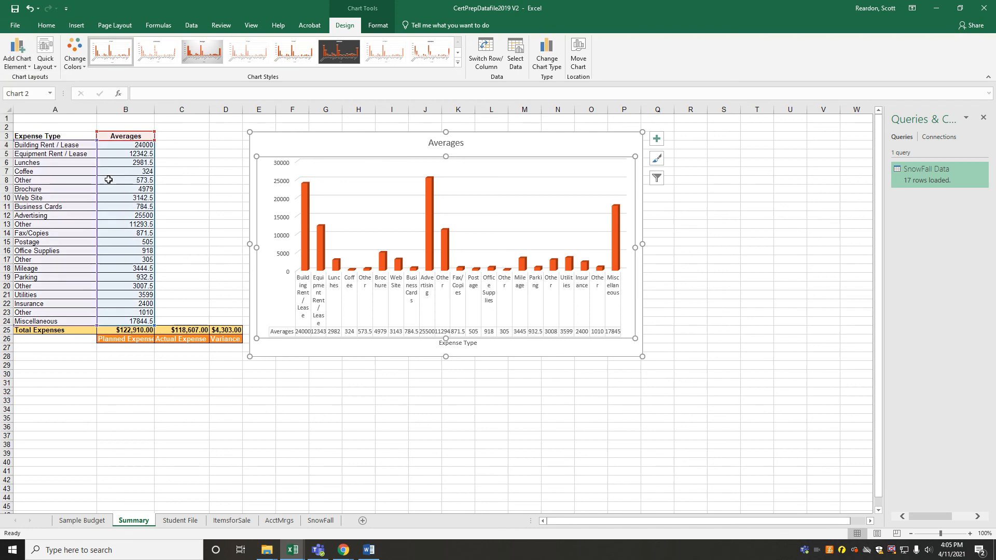
left_click(703, 301)
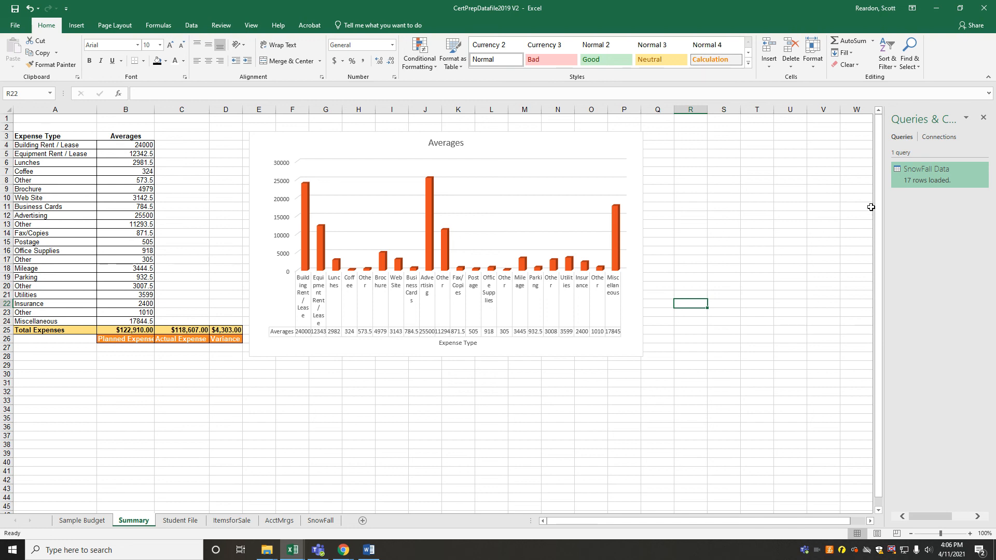
left_click(937, 8)
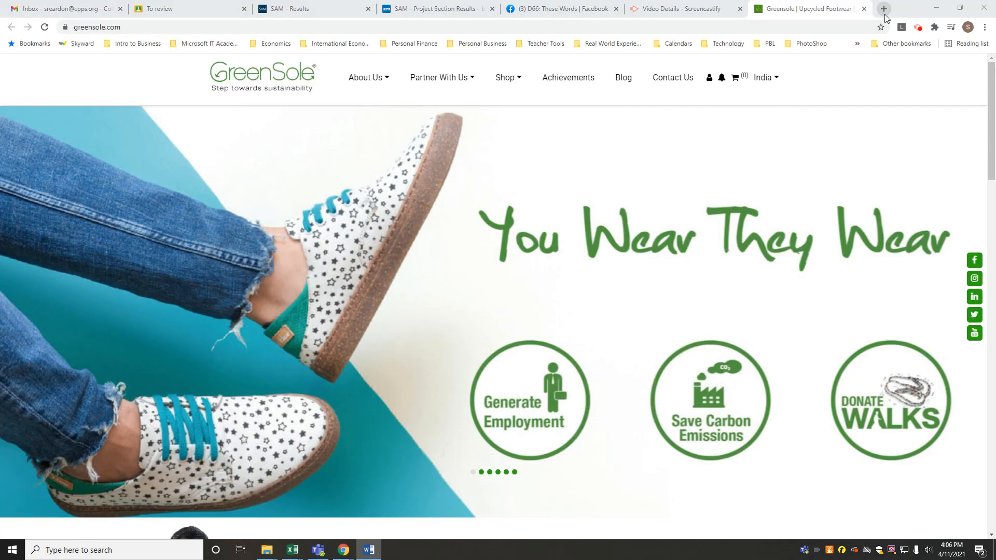
left_click(915, 31)
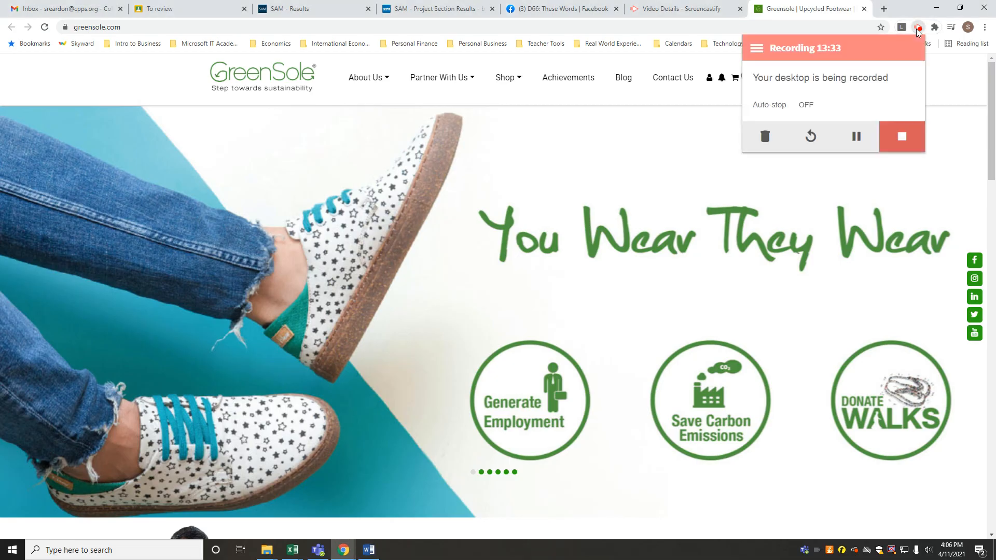